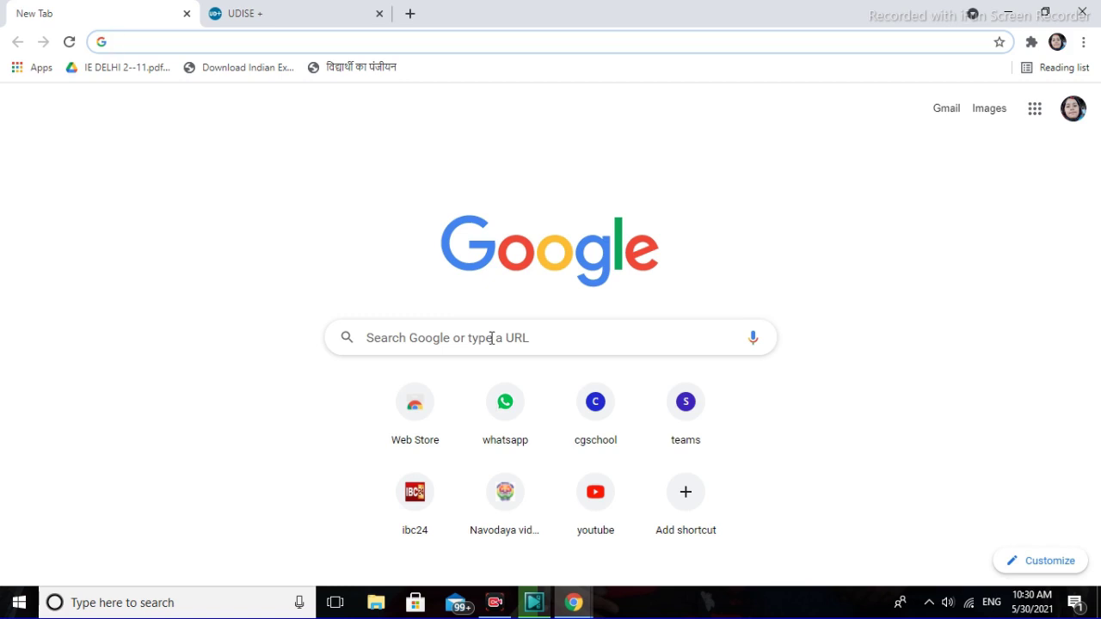
- Search Google for "udise plus.gov.in 2020-21" and open the UDISE+ Data Capture 2020-21 login page
{"action": "left_click", "coordinate": [491, 338]}
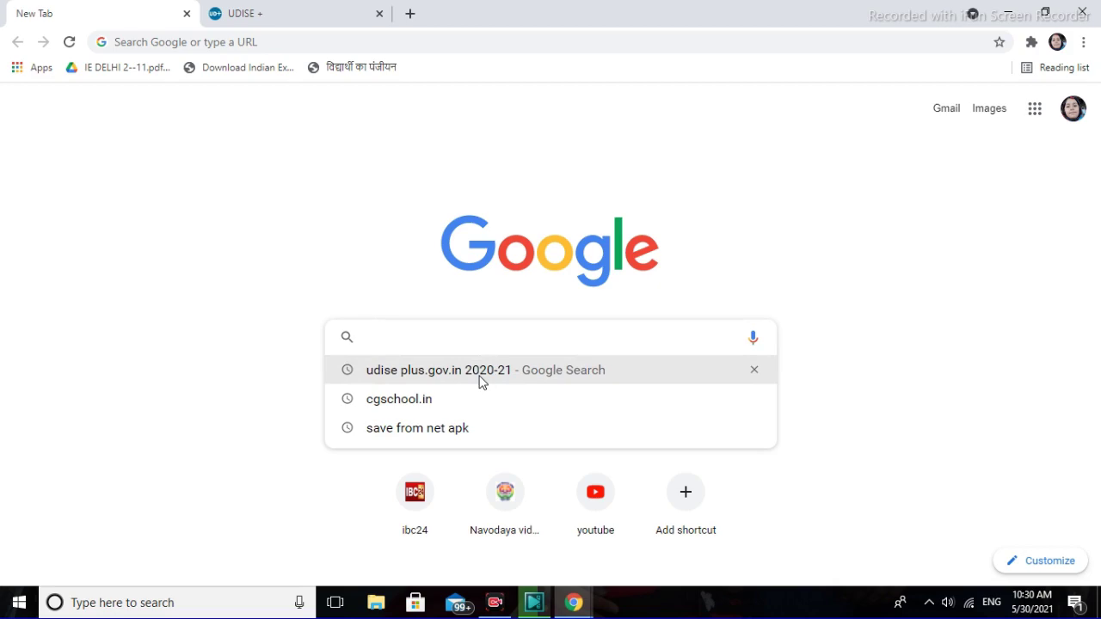
{"action": "left_click", "coordinate": [482, 372]}
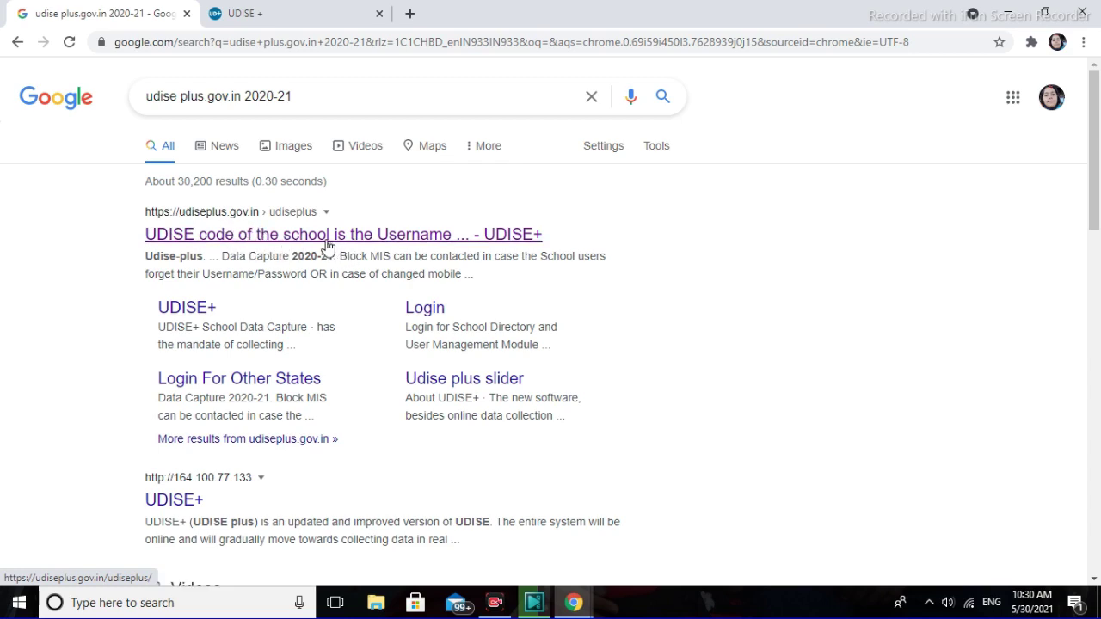
{"action": "left_click", "coordinate": [425, 311]}
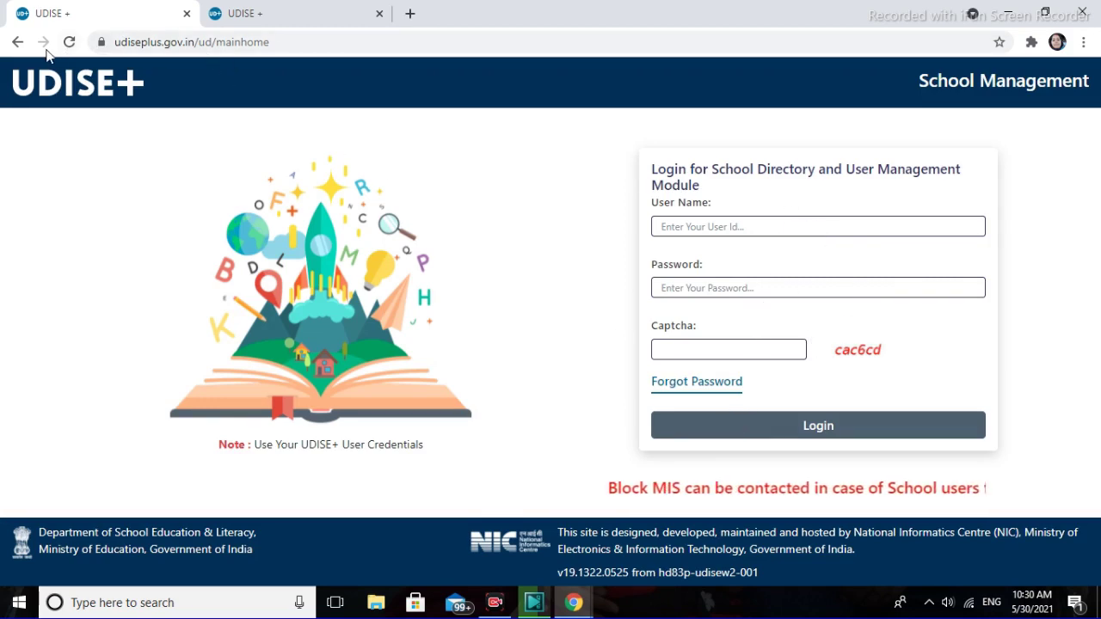
{"action": "left_click", "coordinate": [17, 42]}
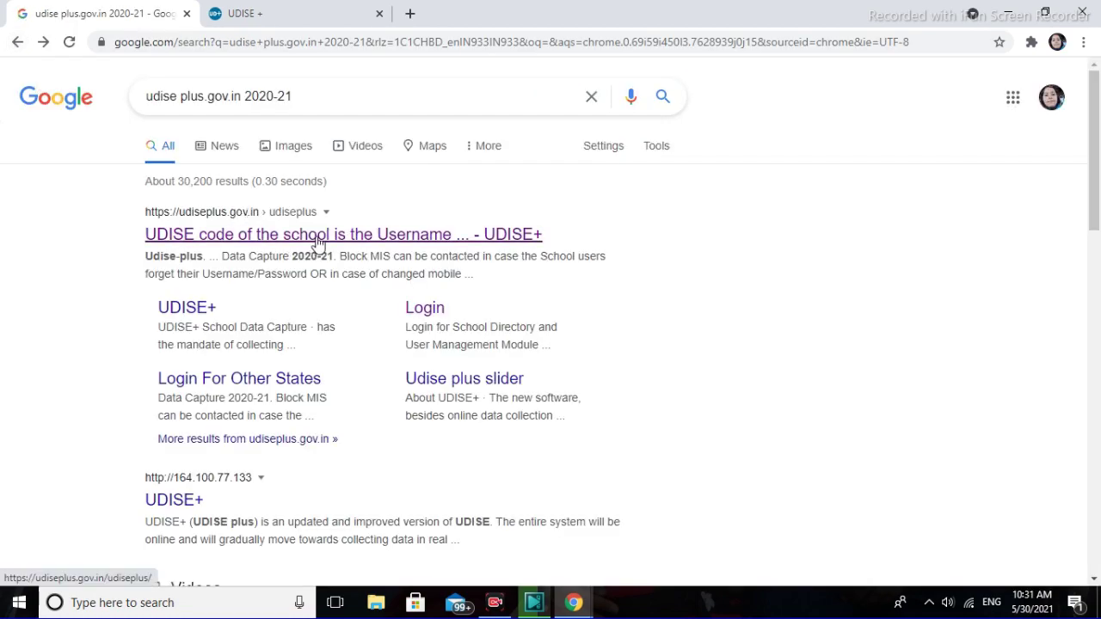
{"action": "left_click", "coordinate": [319, 235]}
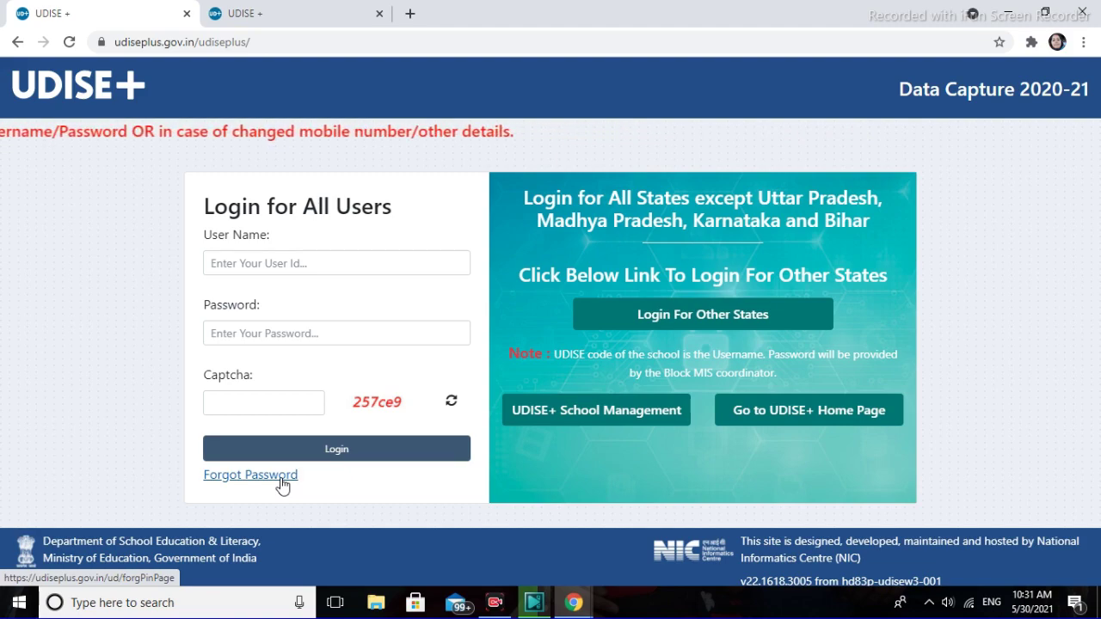
- Return from the Forgot Password form to the home page and open the 2020-21 login for State/UT except Uttar Pradesh, Bihar, Karnataka and Madhya Pradesh
{"action": "left_click", "coordinate": [252, 485]}
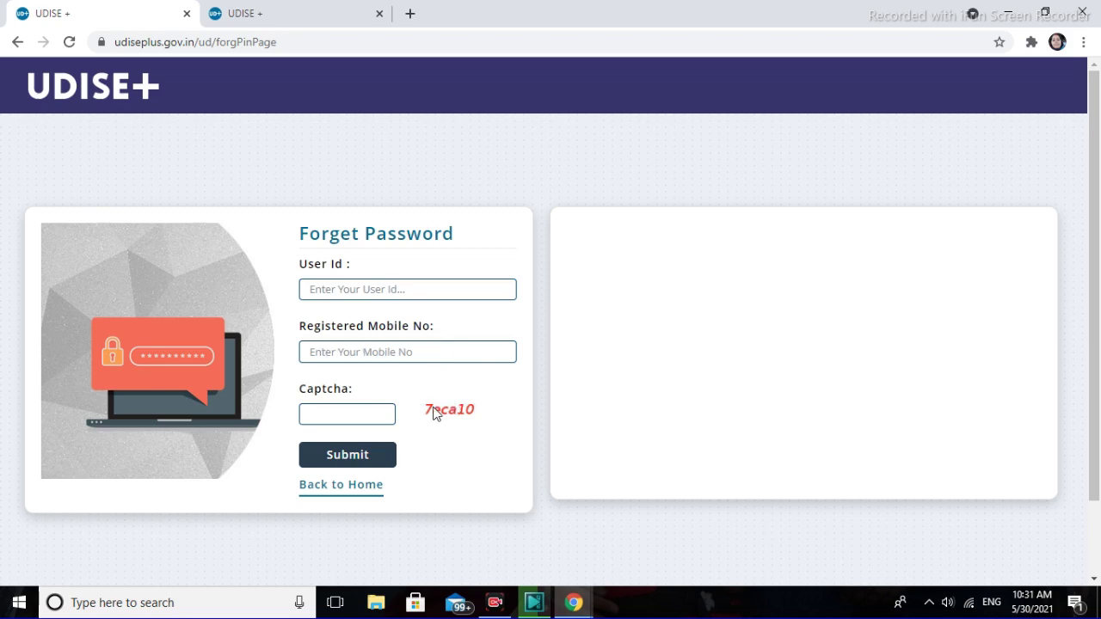
{"action": "left_click", "coordinate": [343, 487]}
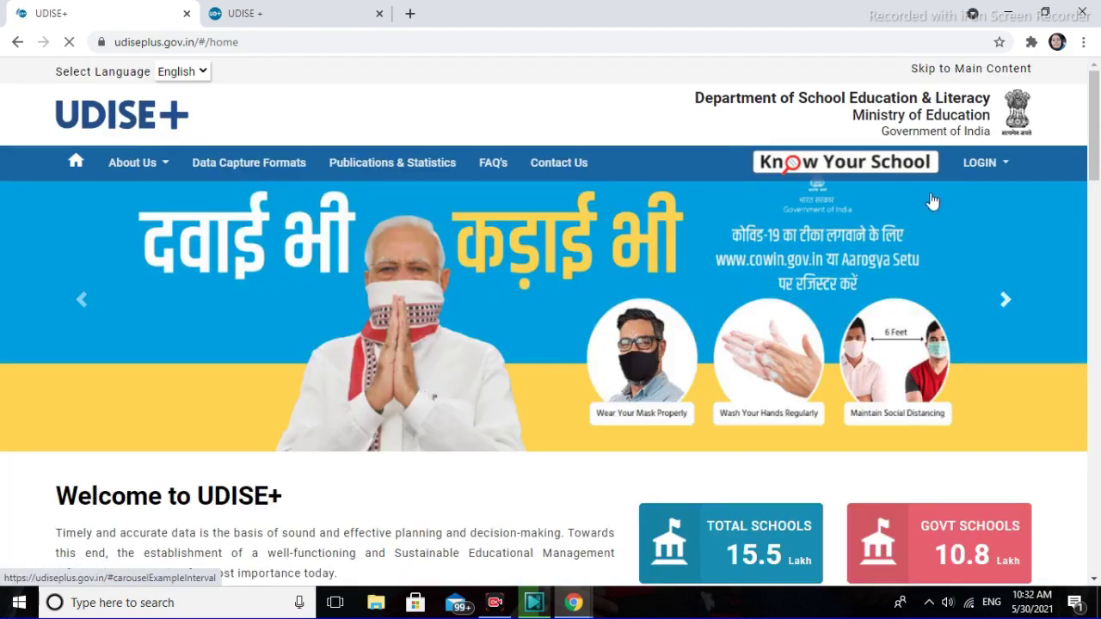
{"action": "left_click", "coordinate": [985, 168]}
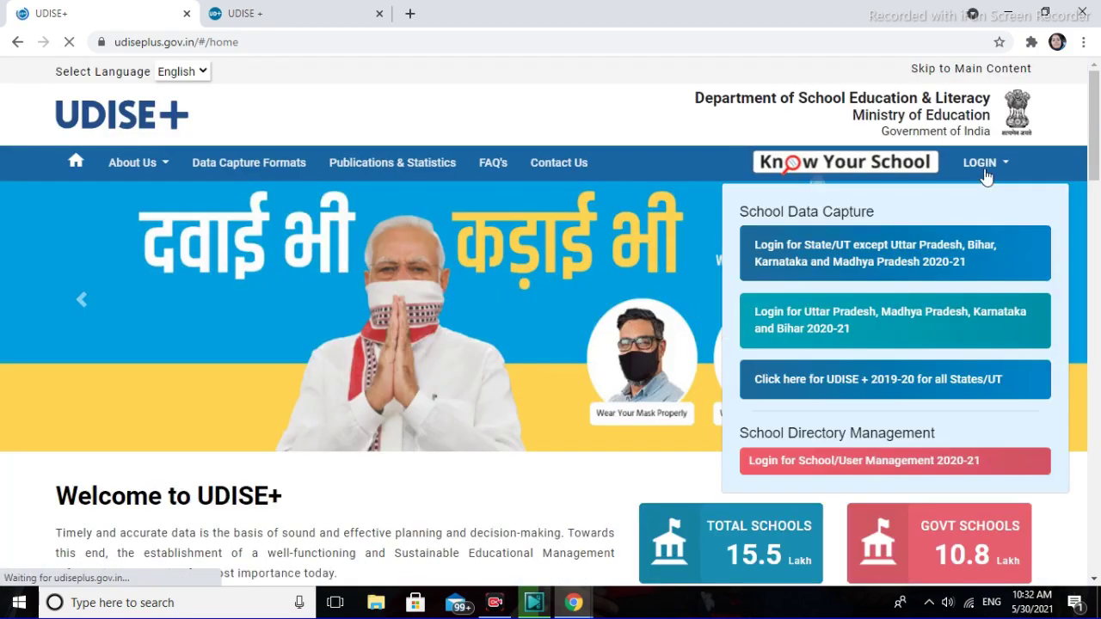
{"action": "left_click", "coordinate": [901, 250]}
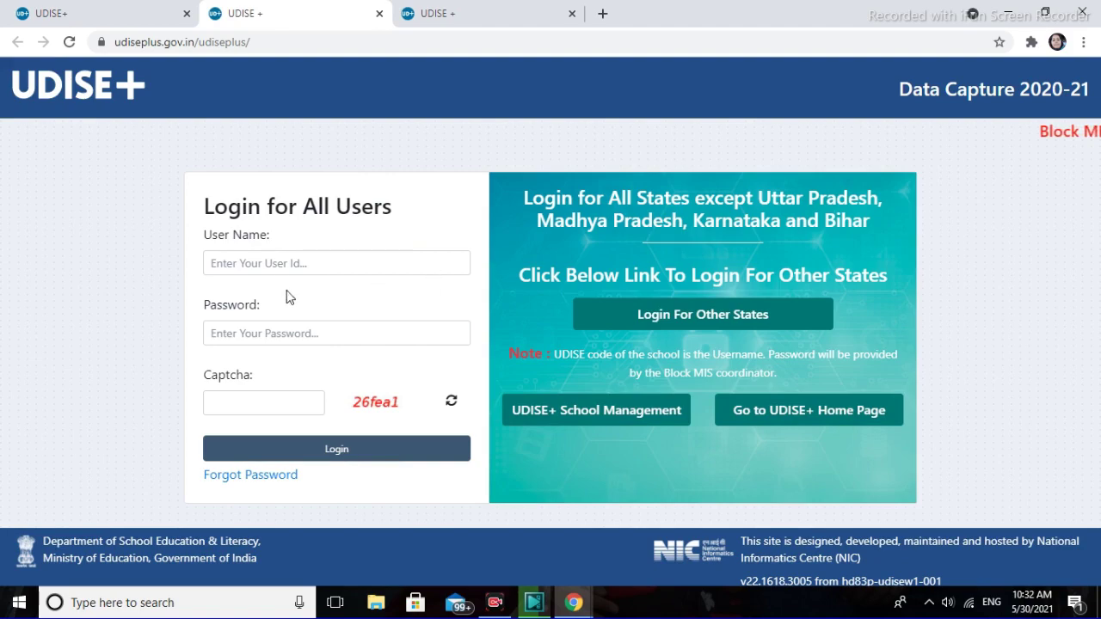
- Enter the displayed captcha code in the login form, leaving the user name and password fields empty
{"action": "left_click", "coordinate": [279, 267]}
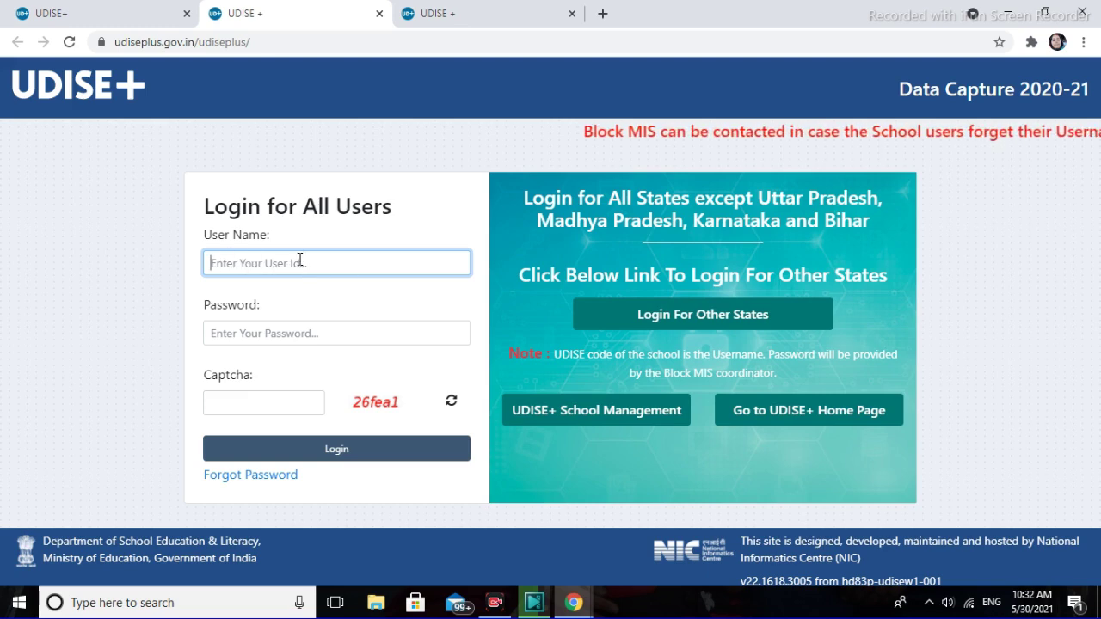
{"action": "left_click", "coordinate": [274, 332]}
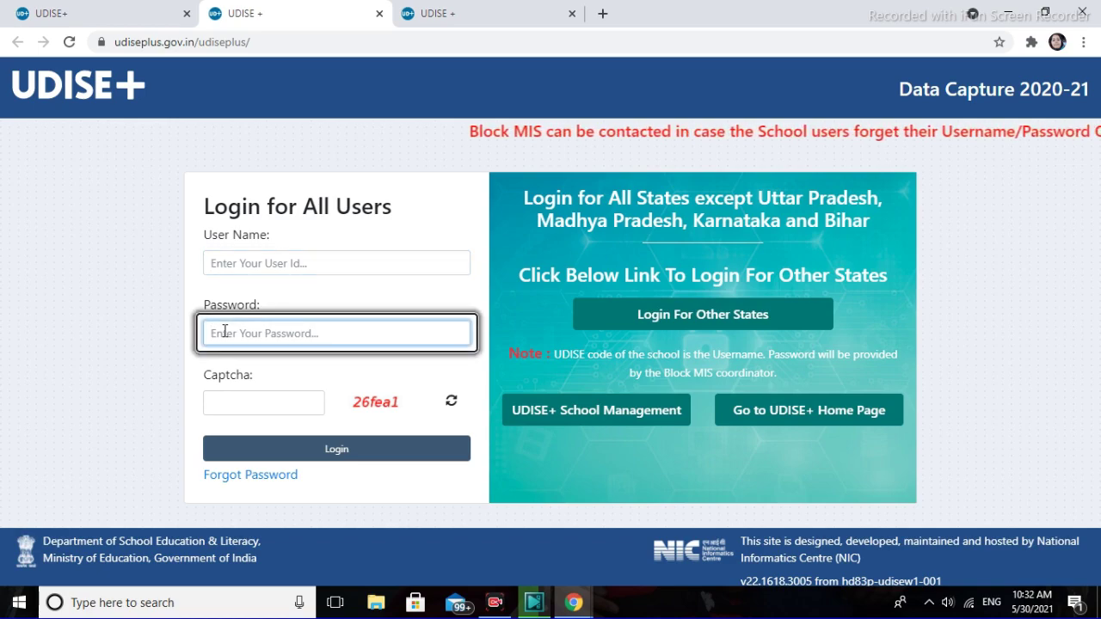
{"action": "left_click", "coordinate": [283, 337]}
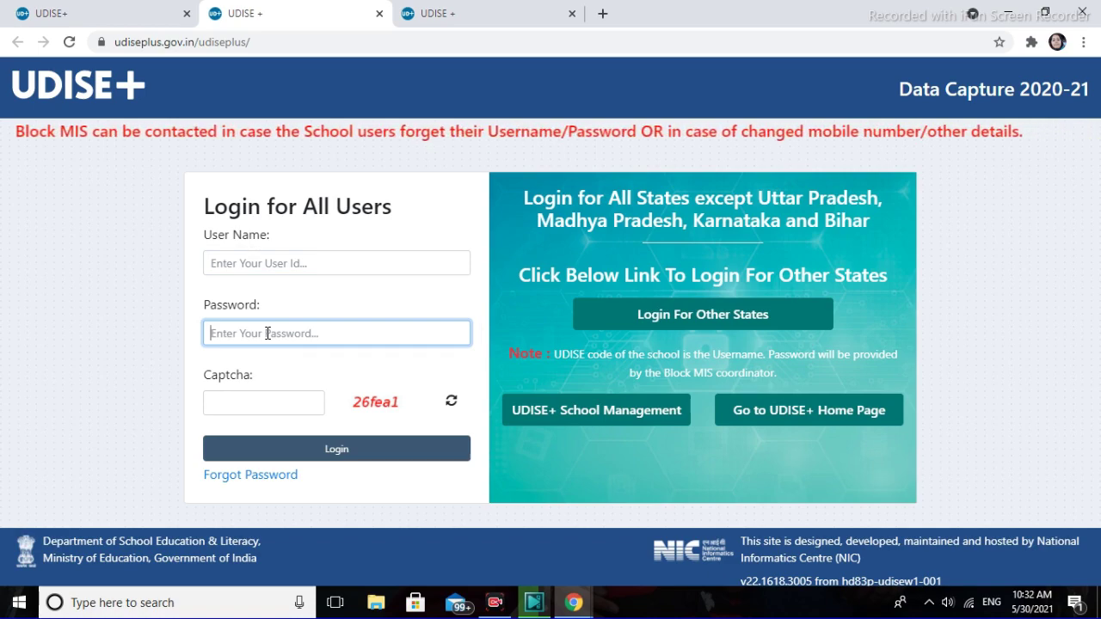
{"action": "left_click", "coordinate": [237, 402]}
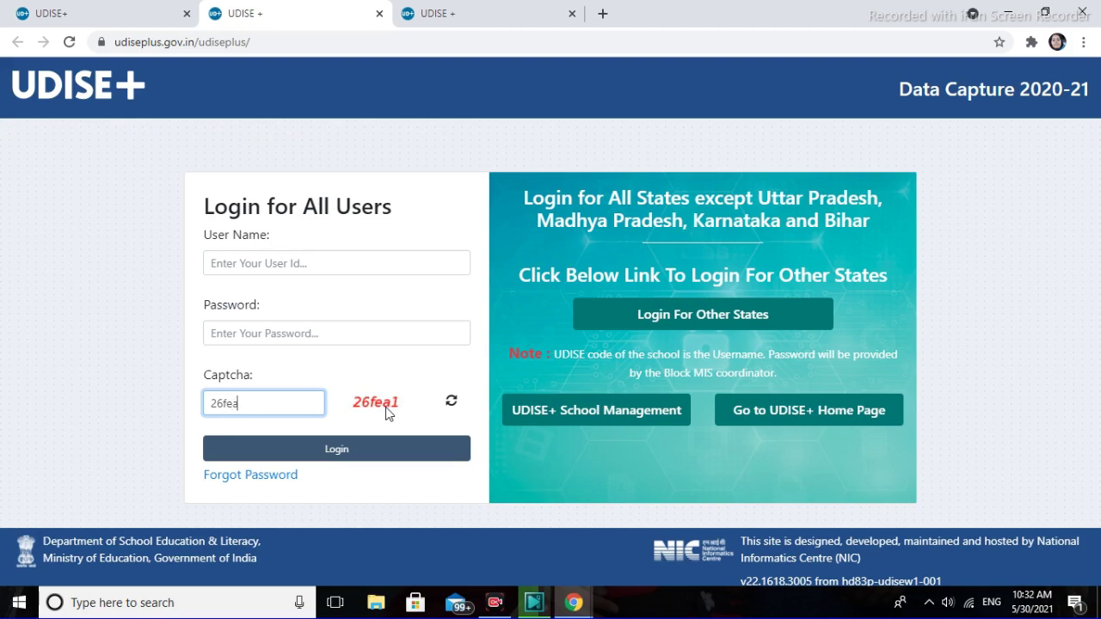
{"action": "type", "text": "1"}
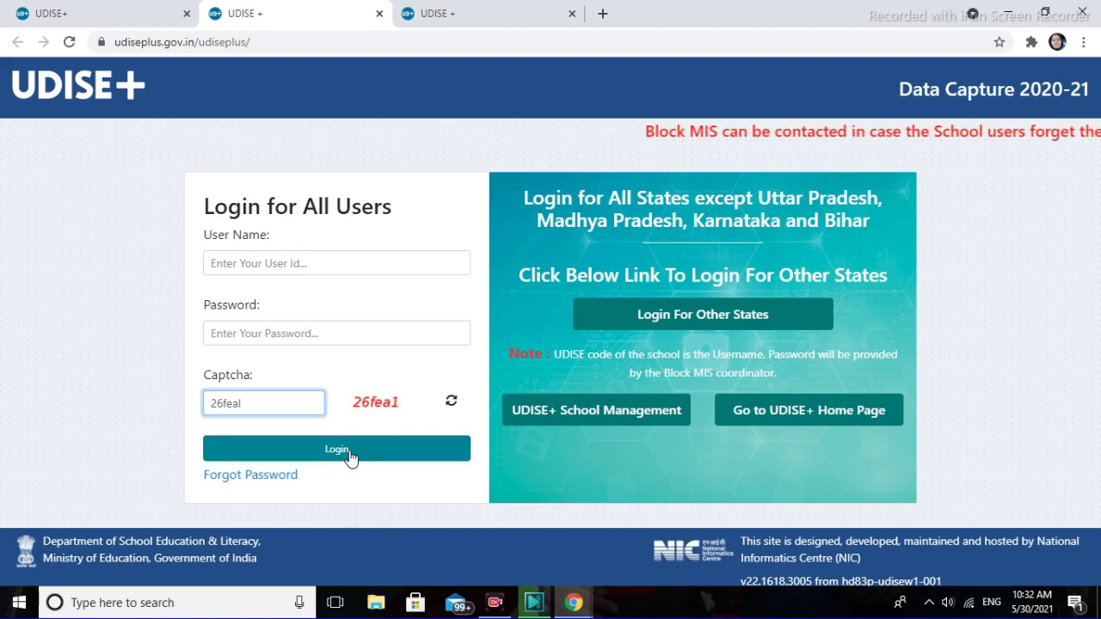
- Switch to the signed-in school dashboard, open the DCF for data entry and acknowledge the important notes
{"action": "left_click", "coordinate": [471, 17]}
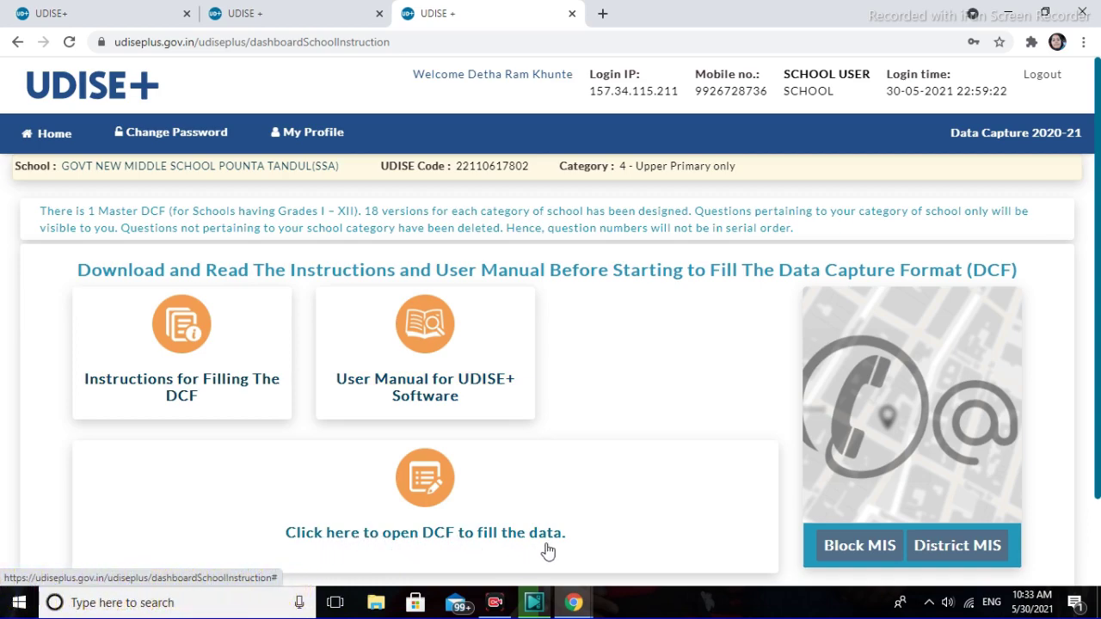
{"action": "scroll", "coordinate": [639, 467], "scroll_direction": "down", "scroll_amount": 1}
{"action": "left_click", "coordinate": [422, 493]}
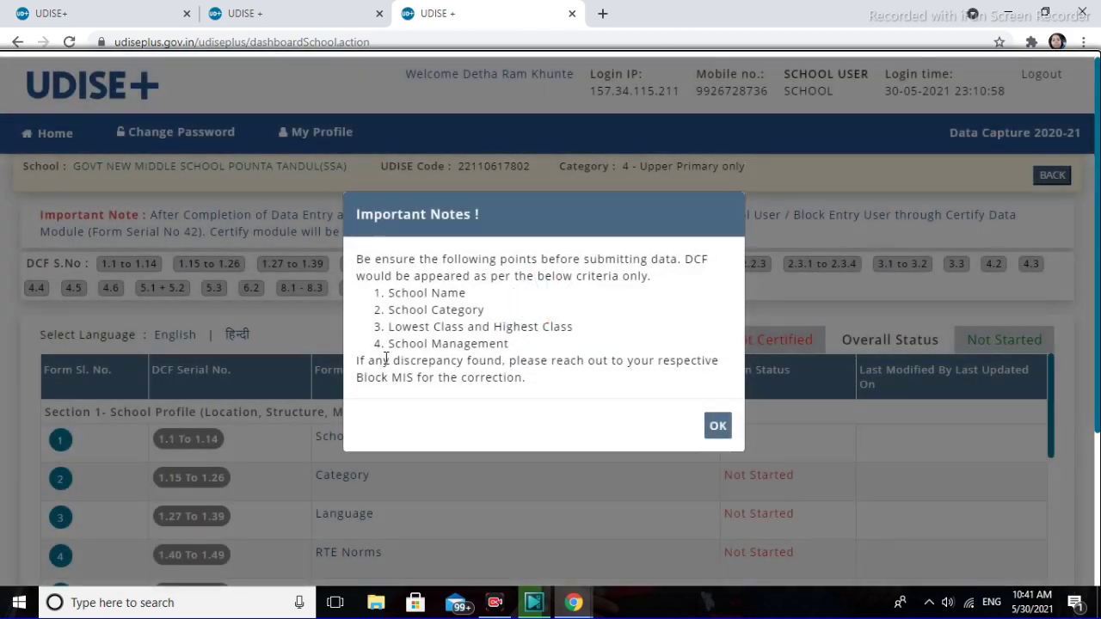
{"action": "left_click", "coordinate": [717, 425]}
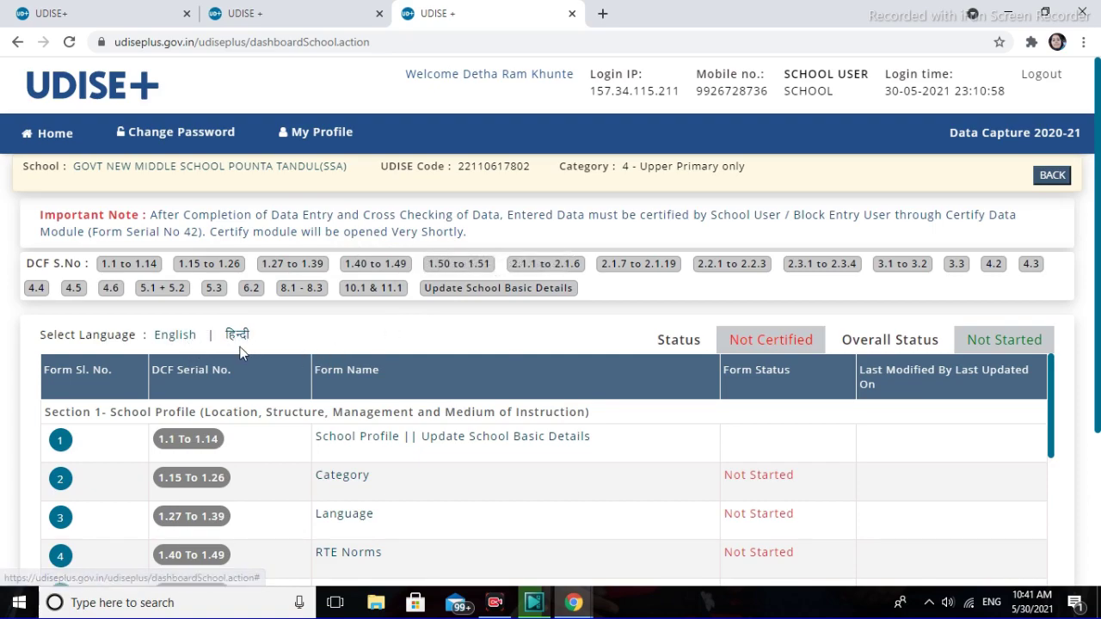
- Switch the DCF language to Hindi, acknowledge the important notes and look over the list of forms
{"action": "left_click", "coordinate": [240, 336]}
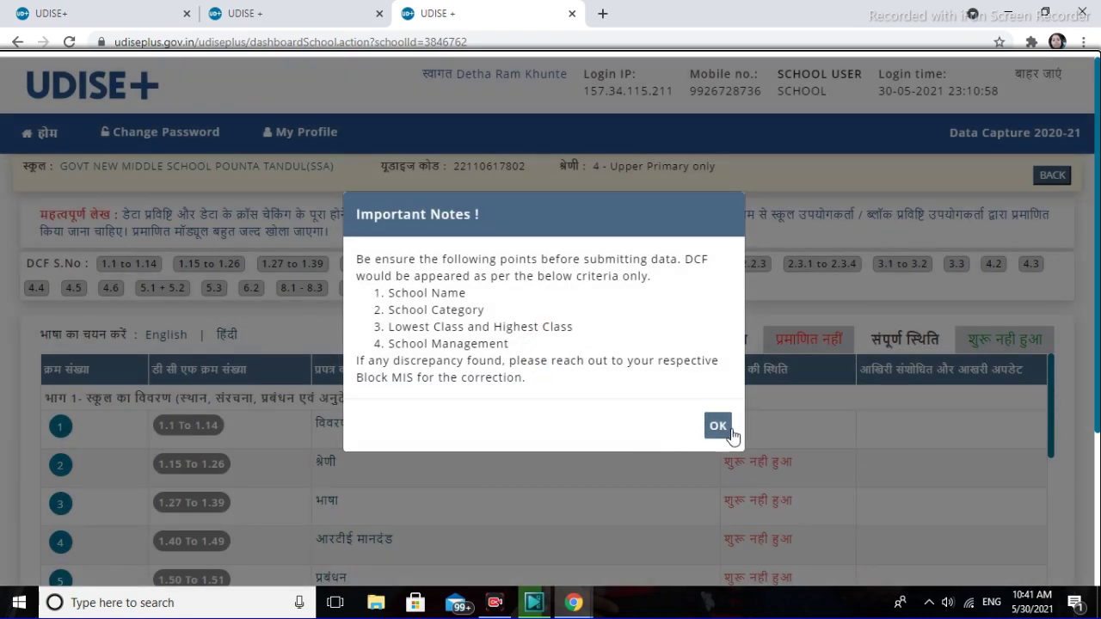
{"action": "left_click", "coordinate": [720, 428]}
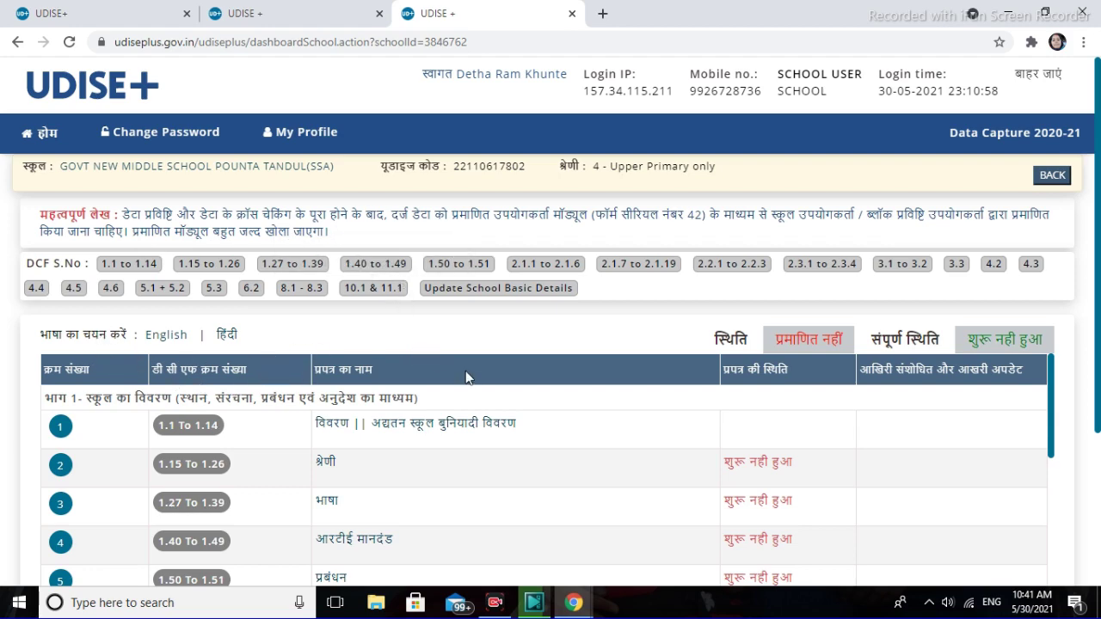
{"action": "scroll", "coordinate": [468, 381], "scroll_direction": "down", "scroll_amount": 2}
{"action": "scroll", "coordinate": [375, 435], "scroll_direction": "up", "scroll_amount": 3}
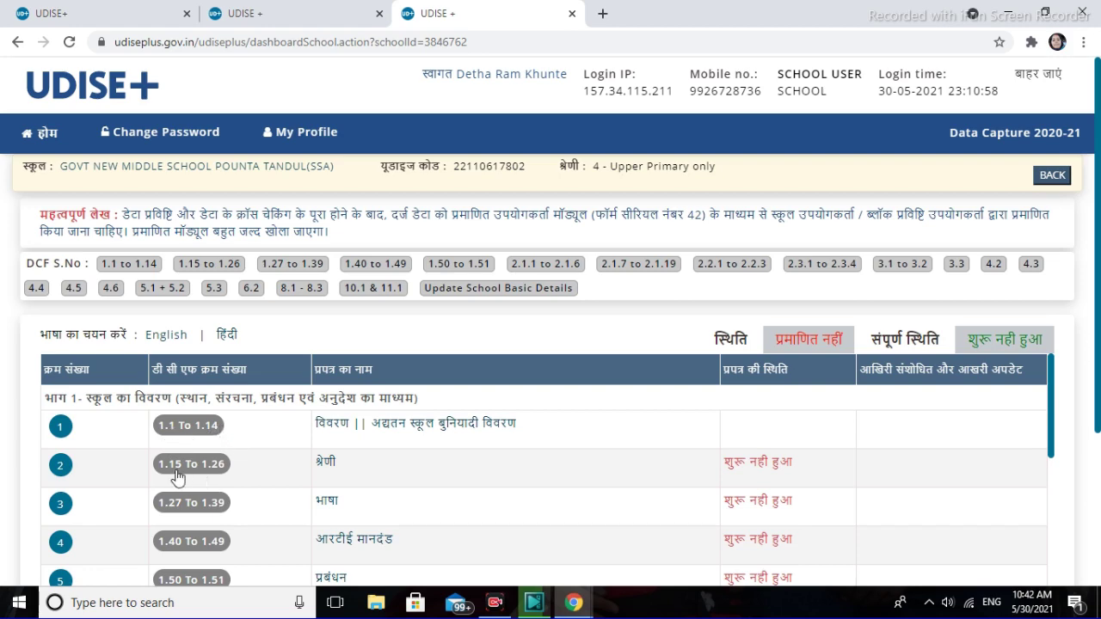
- Open DCF section 1.1 to 1.14, review the school profile details and continue to the category section
{"action": "left_click", "coordinate": [133, 269]}
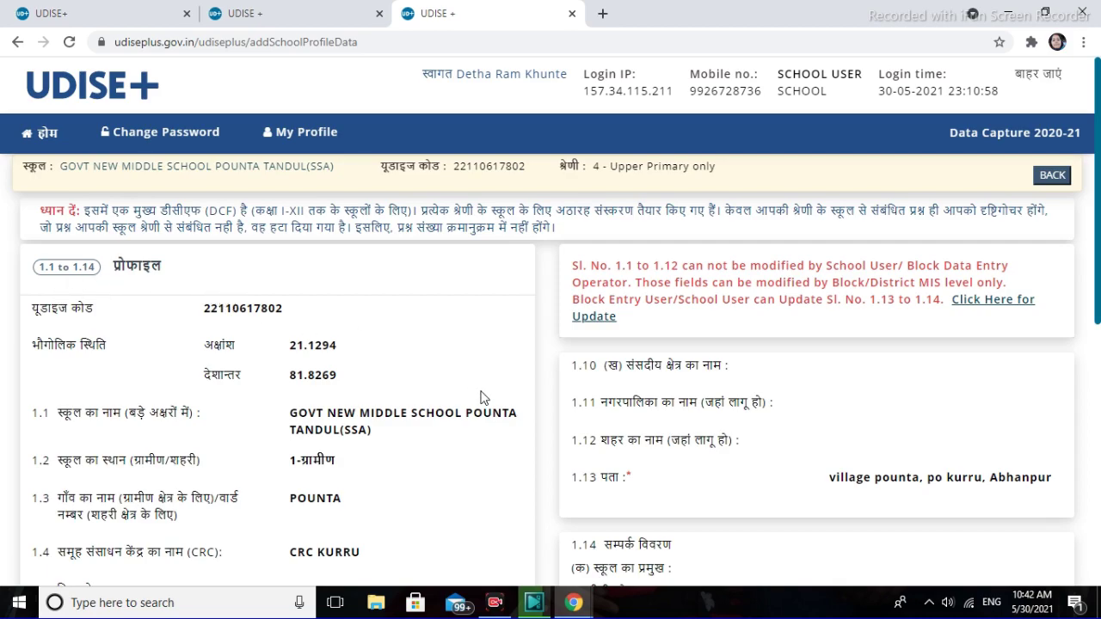
{"action": "scroll", "coordinate": [480, 398], "scroll_direction": "down", "scroll_amount": 6}
{"action": "scroll", "coordinate": [482, 398], "scroll_direction": "down", "scroll_amount": 1}
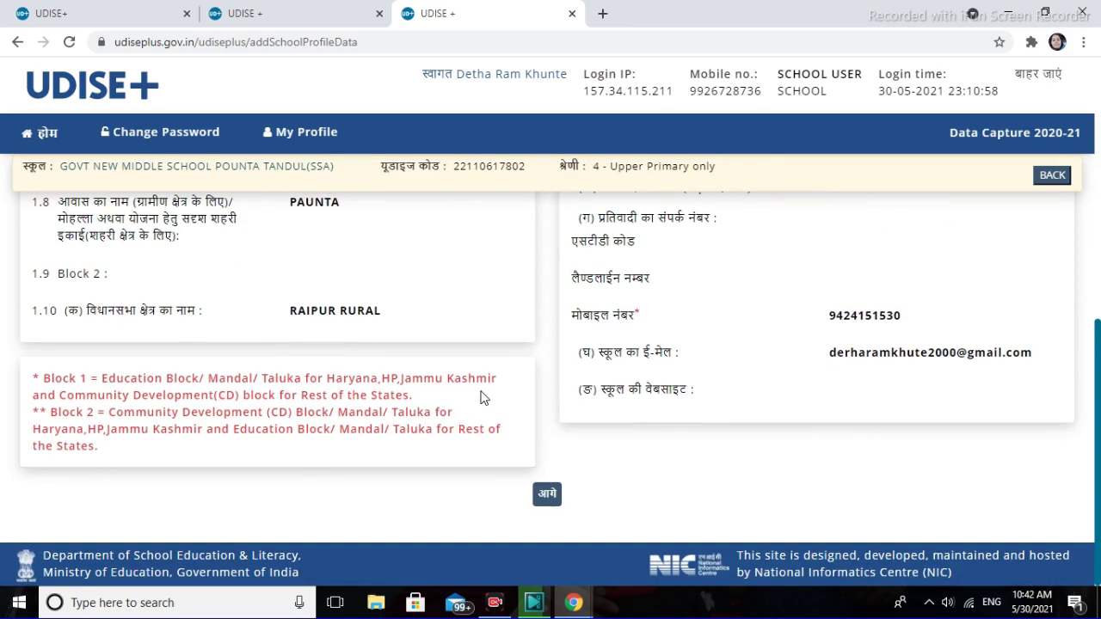
{"action": "scroll", "coordinate": [408, 342], "scroll_direction": "up", "scroll_amount": 7}
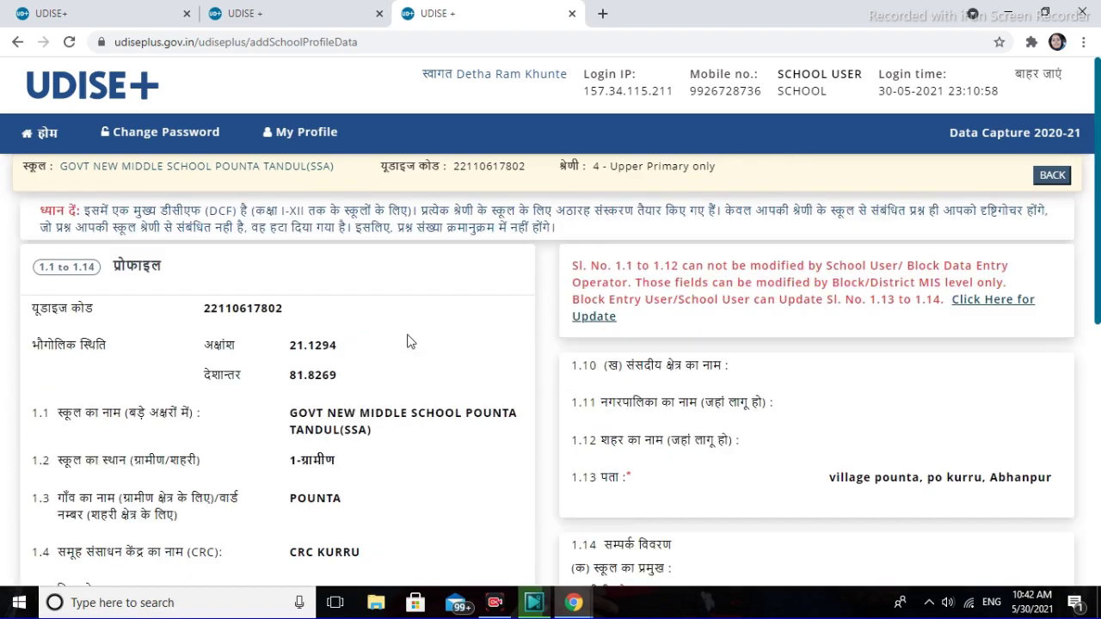
{"action": "scroll", "coordinate": [514, 384], "scroll_direction": "down", "scroll_amount": 7}
{"action": "left_click", "coordinate": [548, 496]}
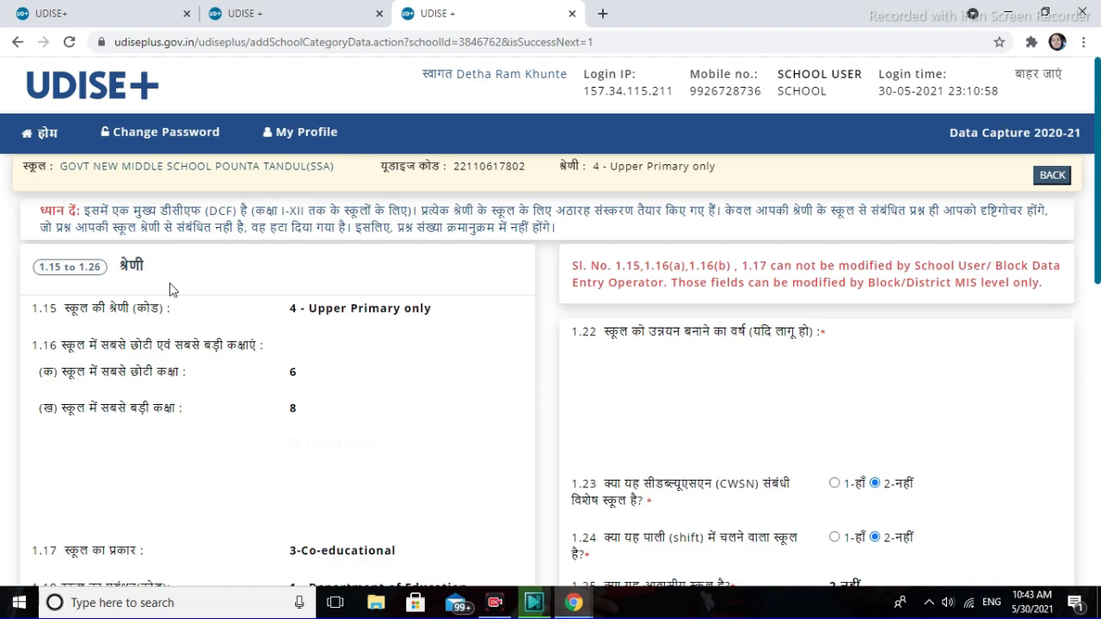
- Review the category questions 1.15 to 1.26, including class sections and establishment year, and continue without saving to the language section
{"action": "scroll", "coordinate": [193, 299], "scroll_direction": "down", "scroll_amount": 2}
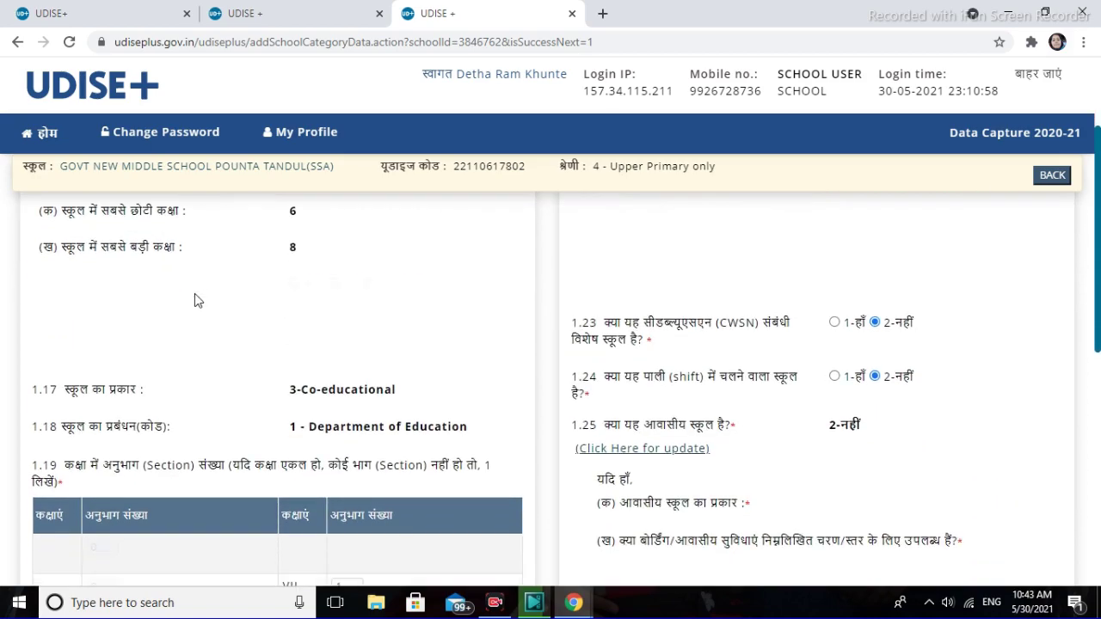
{"action": "scroll", "coordinate": [194, 299], "scroll_direction": "up", "scroll_amount": 2}
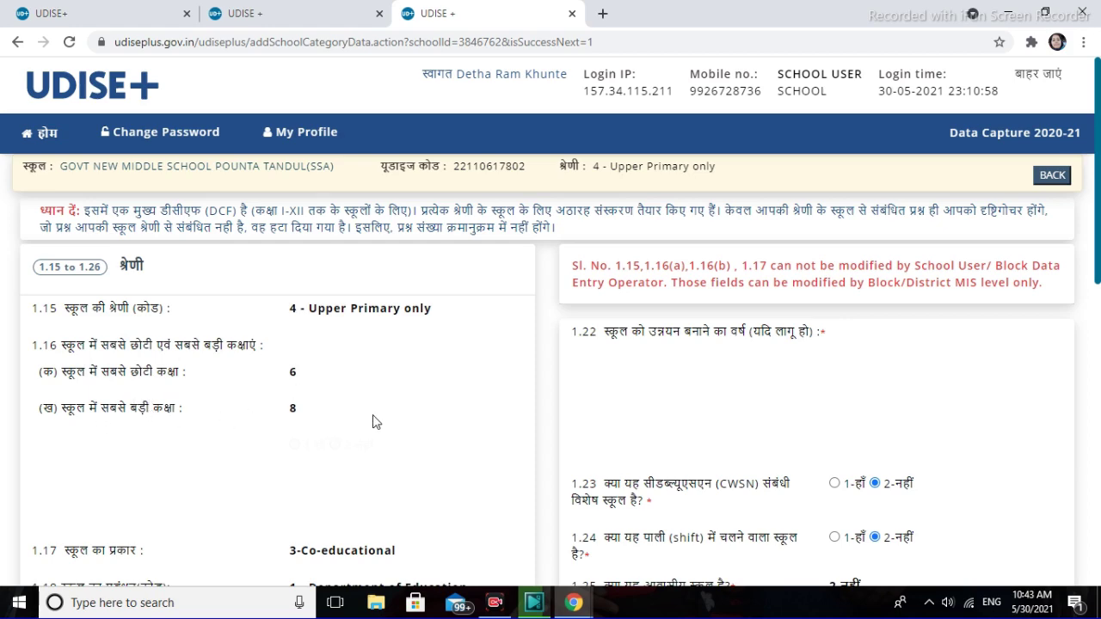
{"action": "scroll", "coordinate": [373, 421], "scroll_direction": "down", "scroll_amount": 2}
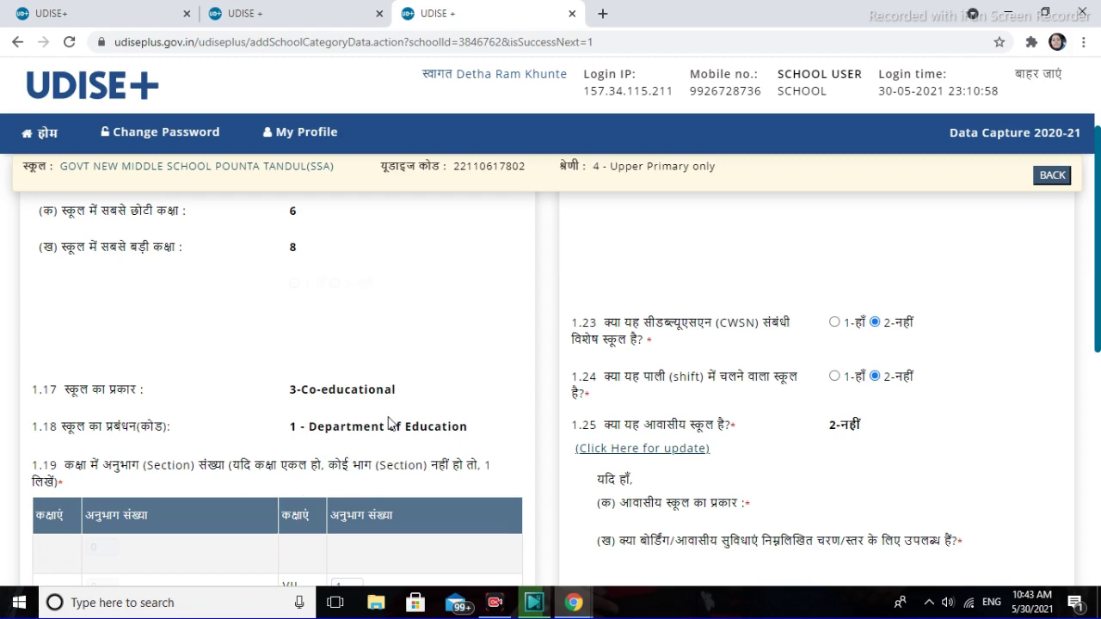
{"action": "scroll", "coordinate": [422, 407], "scroll_direction": "down", "scroll_amount": 2}
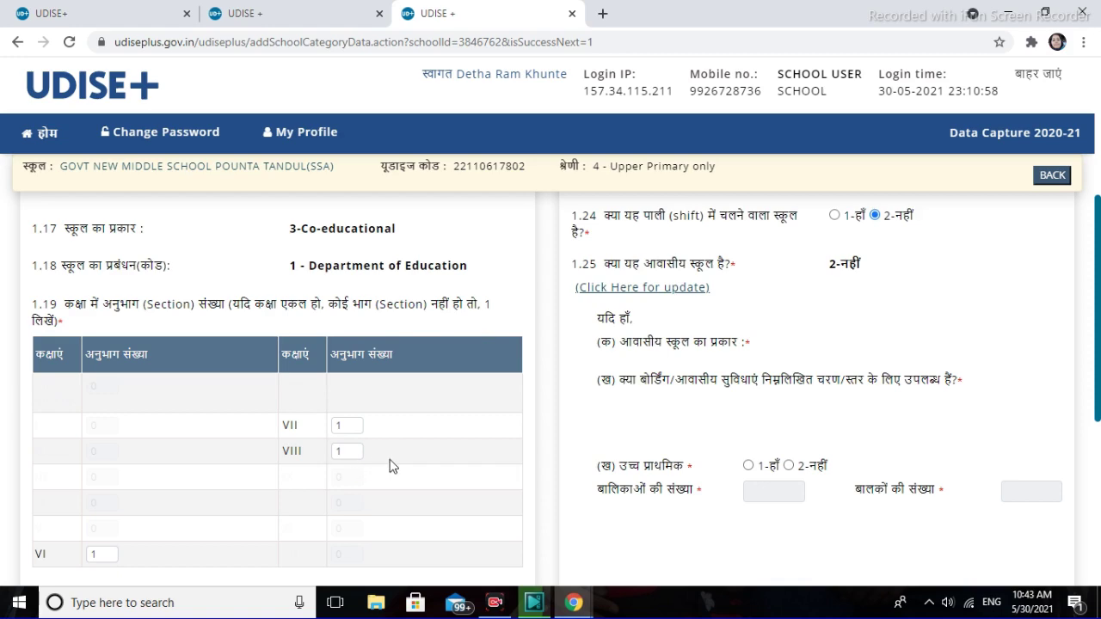
{"action": "scroll", "coordinate": [447, 413], "scroll_direction": "down", "scroll_amount": 2}
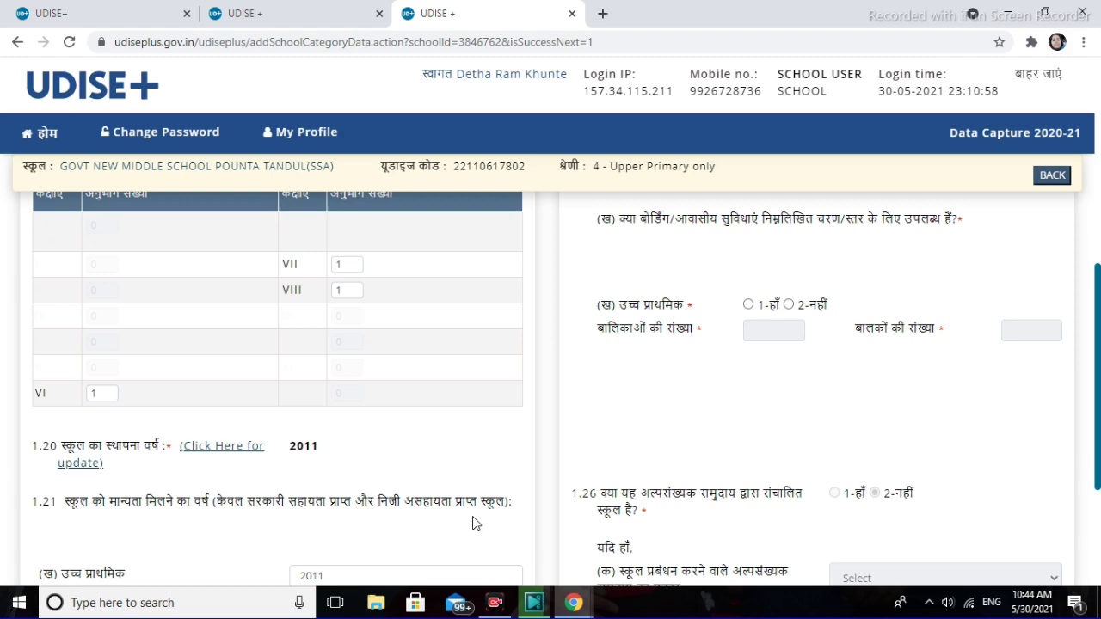
{"action": "scroll", "coordinate": [473, 523], "scroll_direction": "down", "scroll_amount": 3}
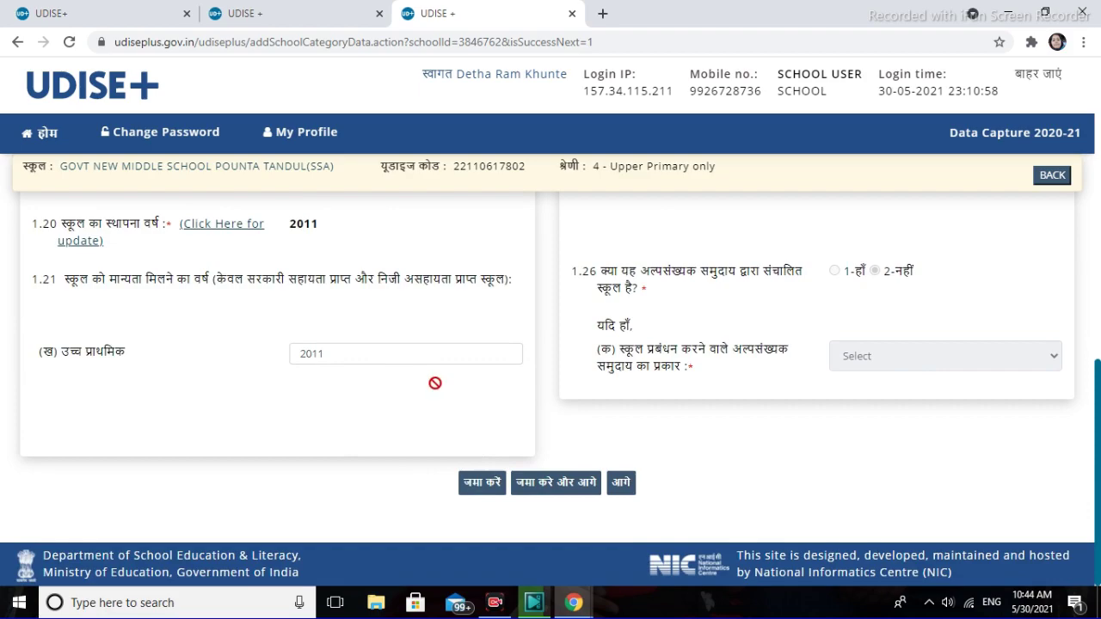
{"action": "scroll", "coordinate": [435, 383], "scroll_direction": "up", "scroll_amount": 6}
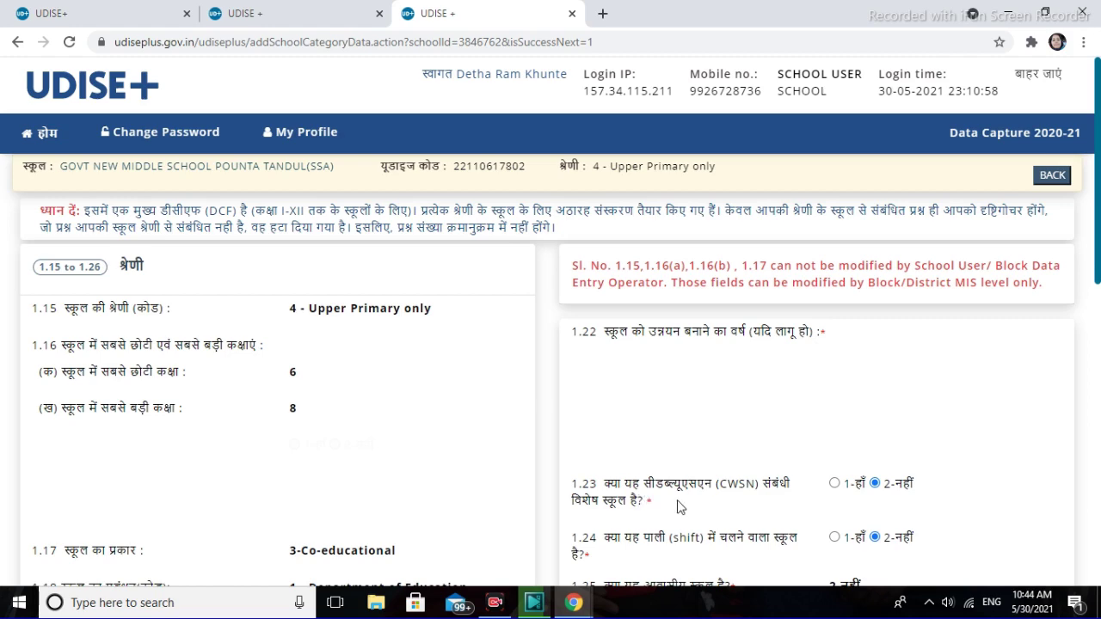
{"action": "scroll", "coordinate": [683, 508], "scroll_direction": "down", "scroll_amount": 1}
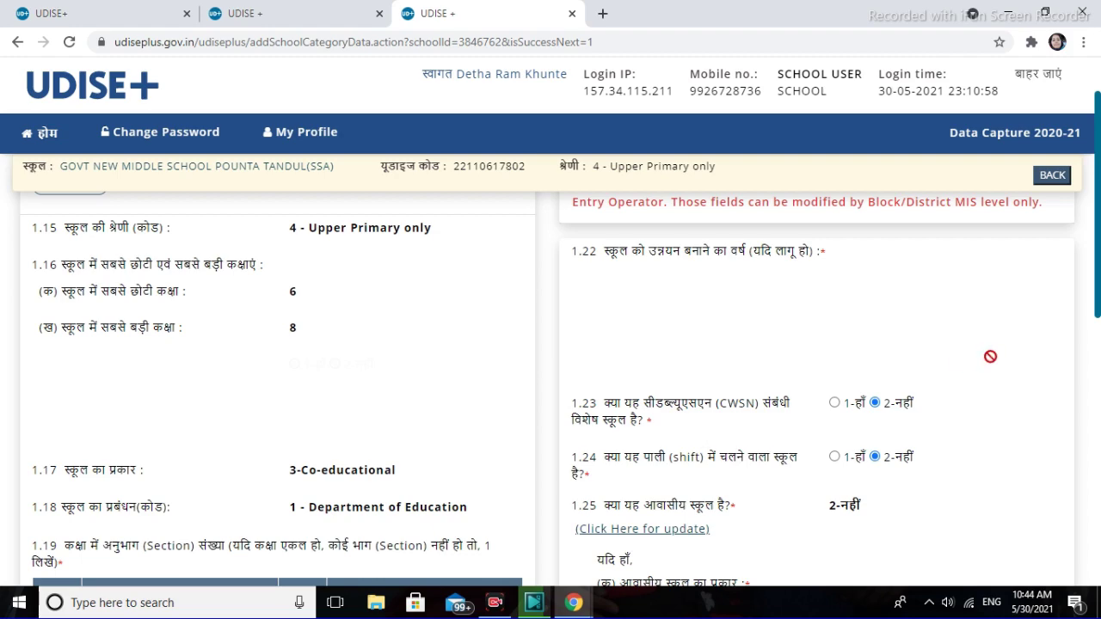
{"action": "scroll", "coordinate": [842, 274], "scroll_direction": "down", "scroll_amount": 2}
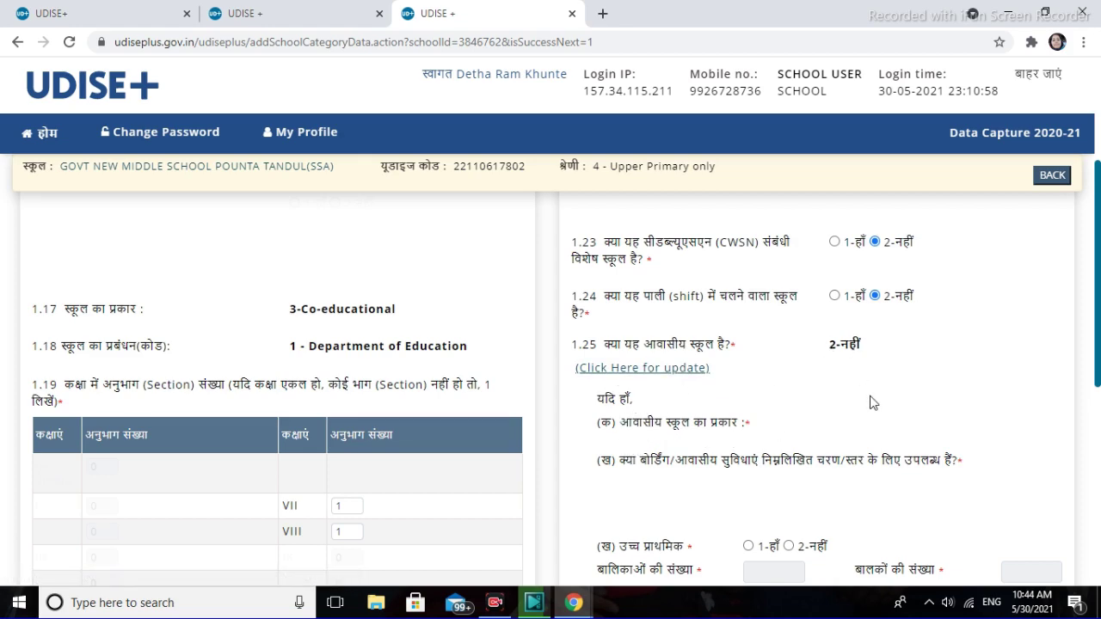
{"action": "scroll", "coordinate": [872, 403], "scroll_direction": "down", "scroll_amount": 7}
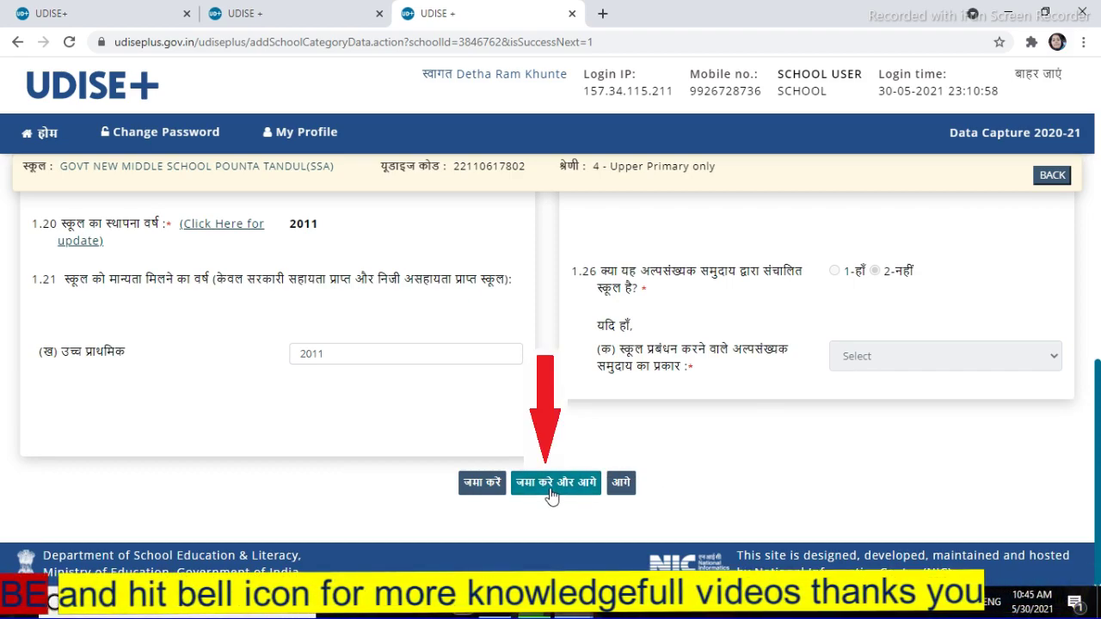
{"action": "left_click", "coordinate": [621, 487]}
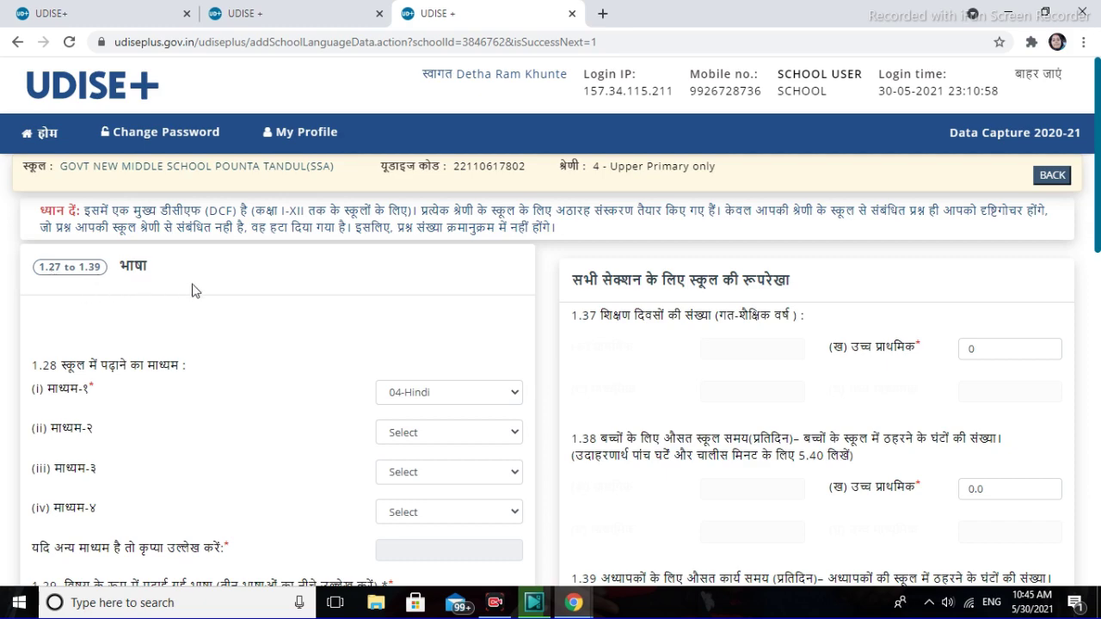
- Review language questions 1.28 to 1.39, including instructional days, school hours and distances, and continue without saving to the section starting at 1.40
{"action": "scroll", "coordinate": [302, 362], "scroll_direction": "down", "scroll_amount": 2}
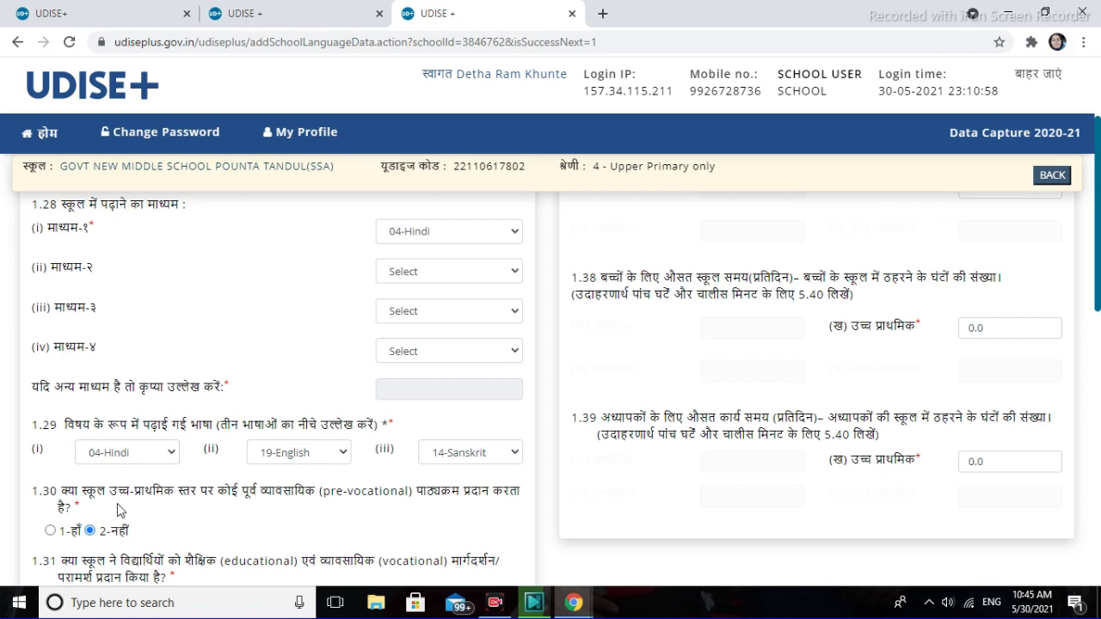
{"action": "scroll", "coordinate": [244, 509], "scroll_direction": "down", "scroll_amount": 1}
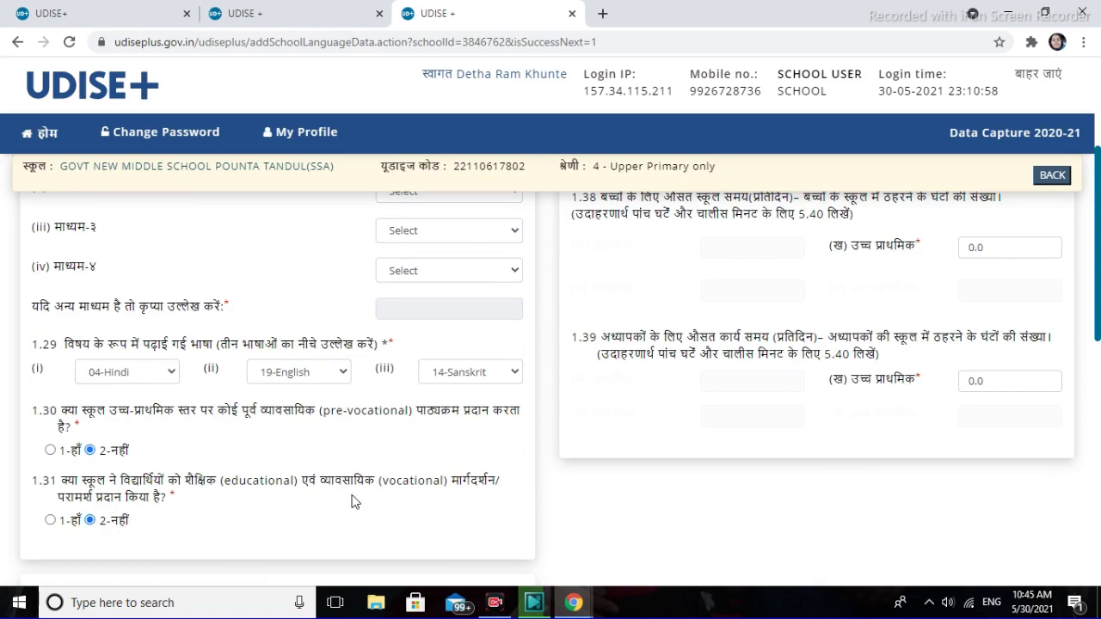
{"action": "scroll", "coordinate": [507, 455], "scroll_direction": "up", "scroll_amount": 3}
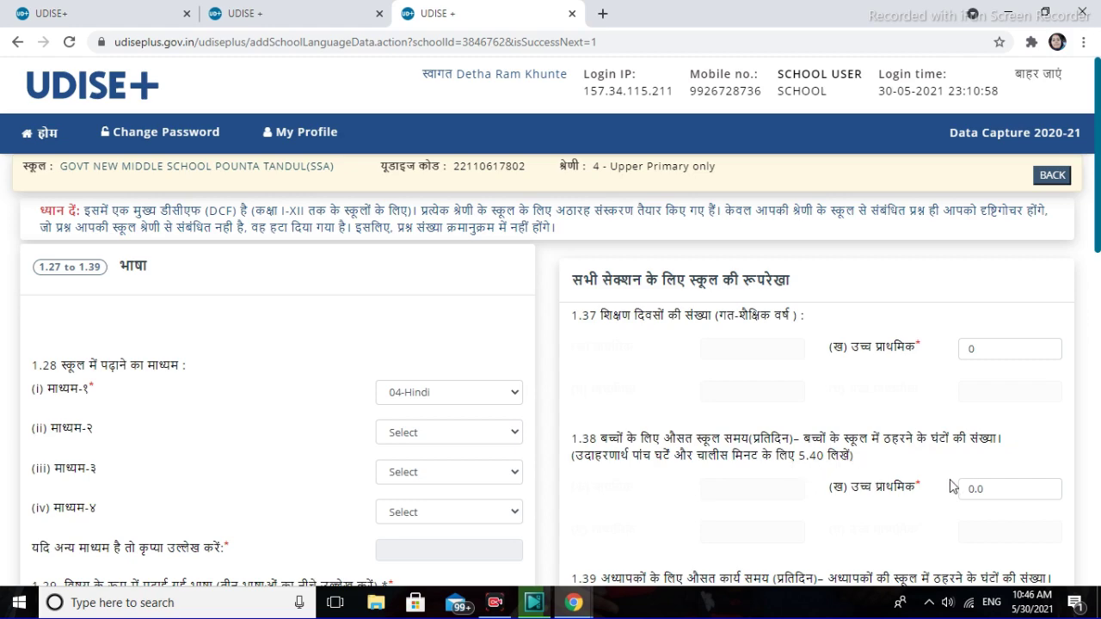
{"action": "scroll", "coordinate": [995, 485], "scroll_direction": "down", "scroll_amount": 2}
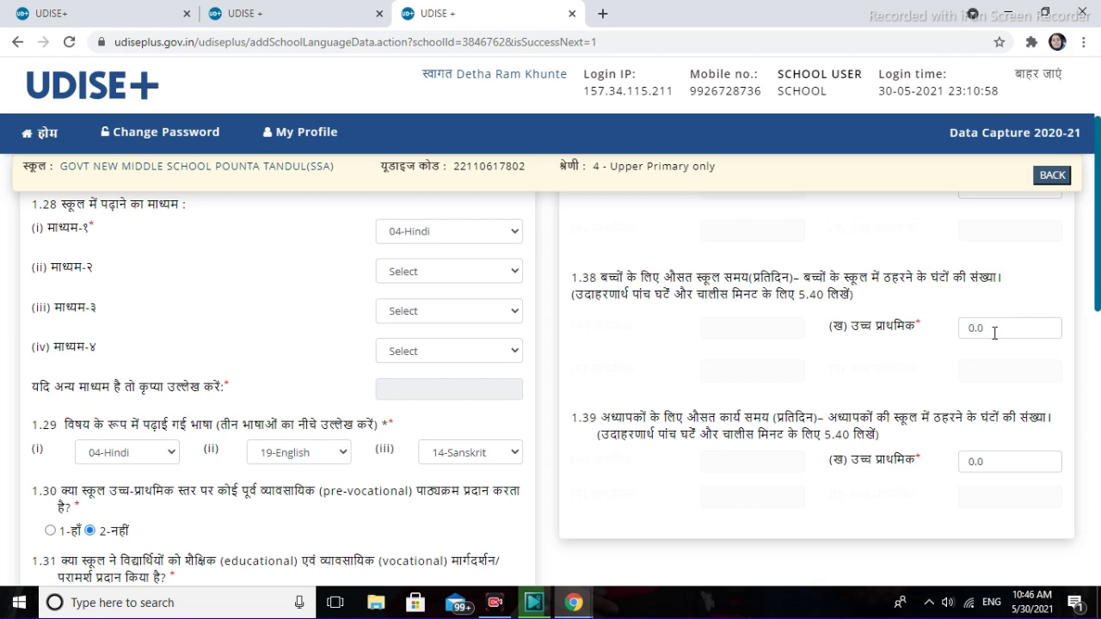
{"action": "scroll", "coordinate": [737, 402], "scroll_direction": "down", "scroll_amount": 5}
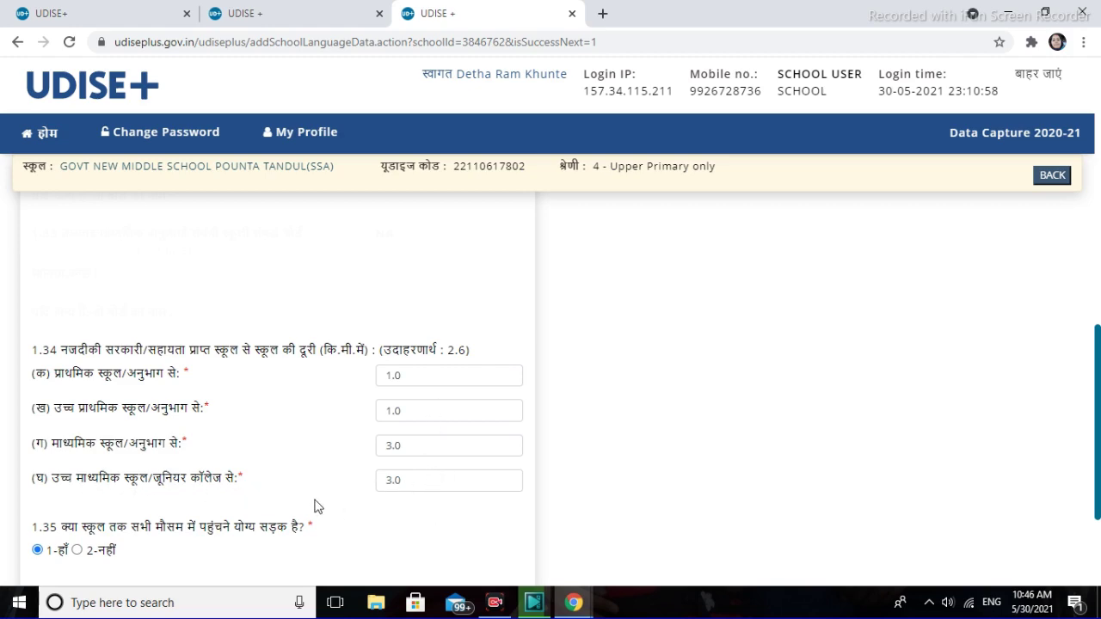
{"action": "scroll", "coordinate": [314, 506], "scroll_direction": "down", "scroll_amount": 2}
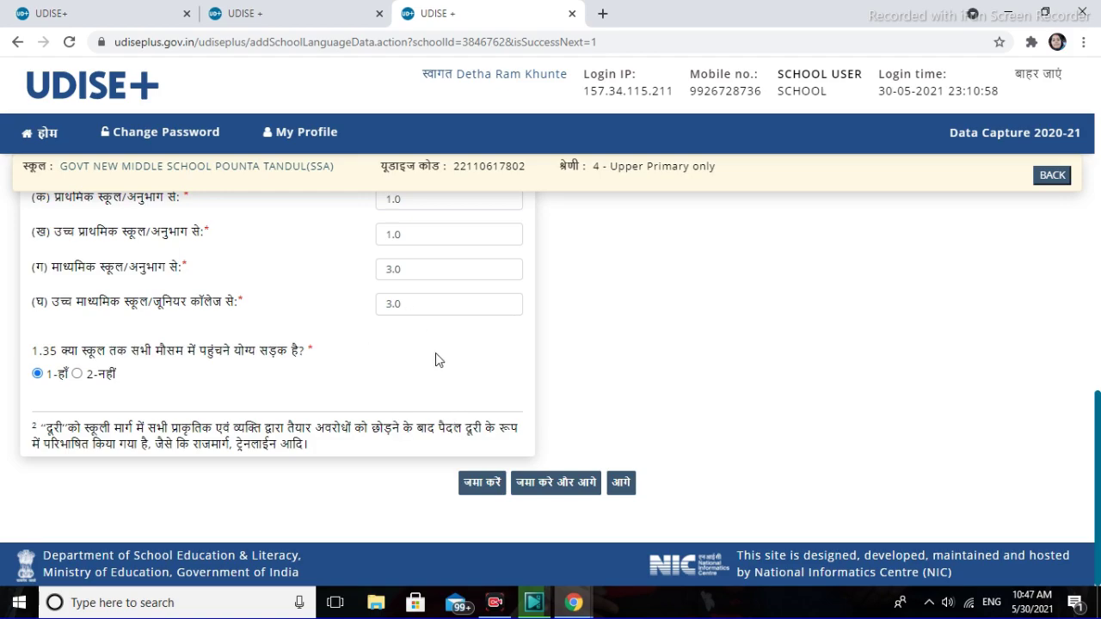
{"action": "left_click", "coordinate": [622, 484]}
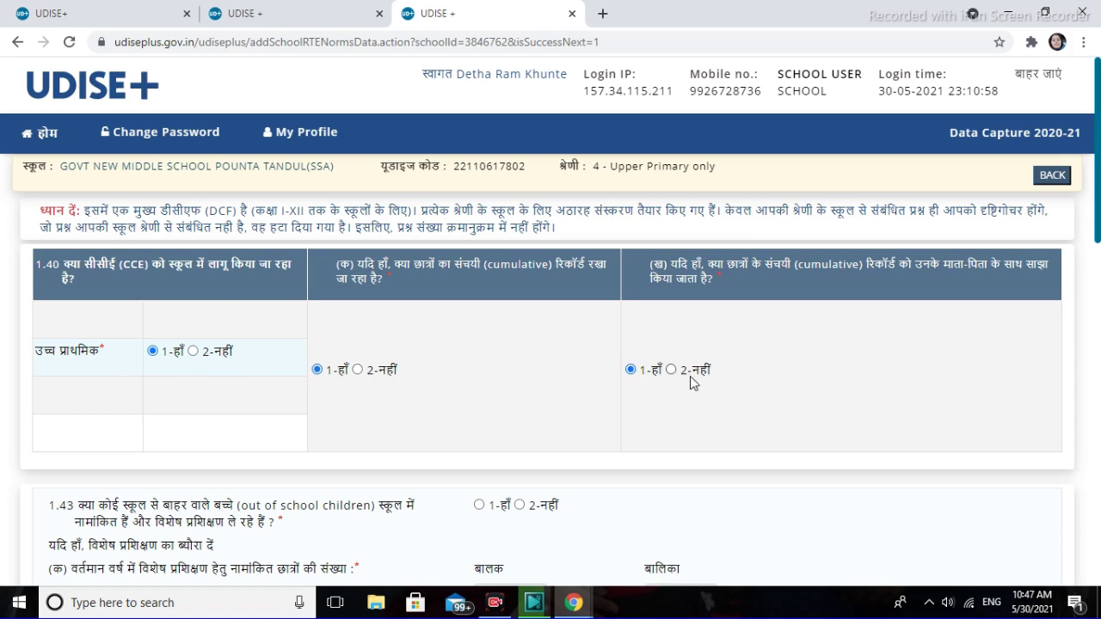
- Review questions 1.40 to 1.49 on CCE, special training, textbooks and school visits, and continue without saving to the management section
{"action": "scroll", "coordinate": [482, 448], "scroll_direction": "down", "scroll_amount": 2}
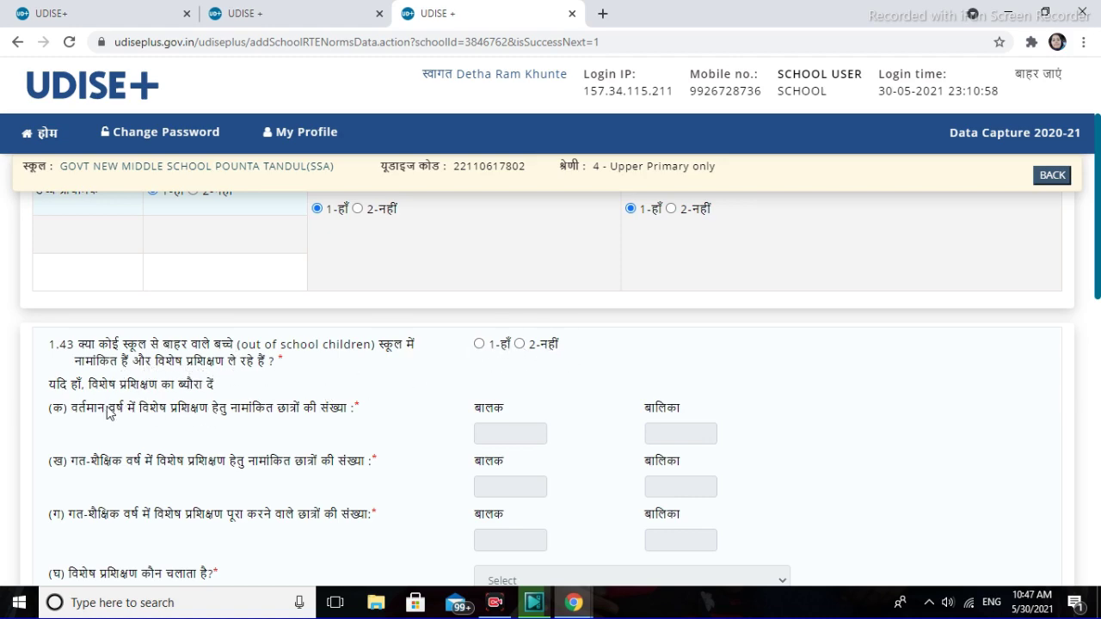
{"action": "scroll", "coordinate": [431, 374], "scroll_direction": "down", "scroll_amount": 1}
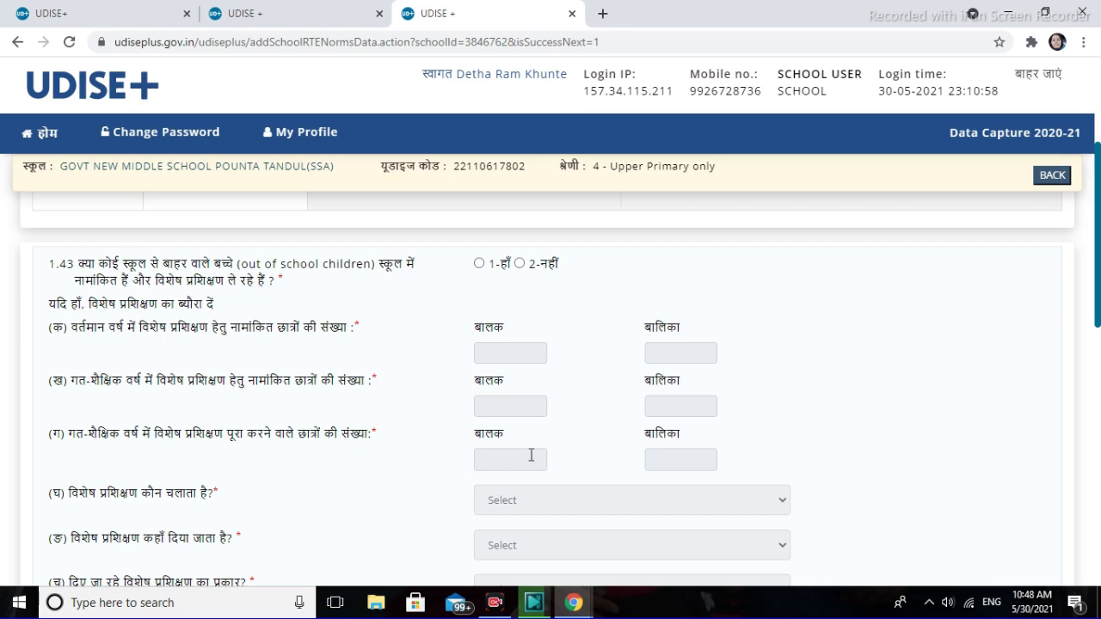
{"action": "scroll", "coordinate": [193, 400], "scroll_direction": "down", "scroll_amount": 2}
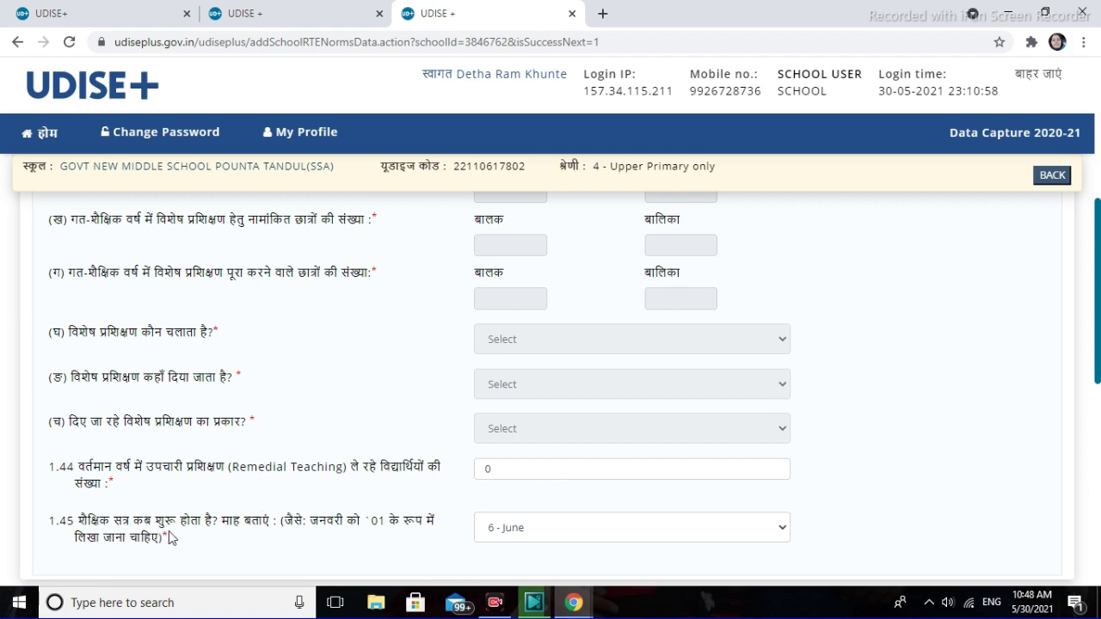
{"action": "scroll", "coordinate": [220, 534], "scroll_direction": "down", "scroll_amount": 1}
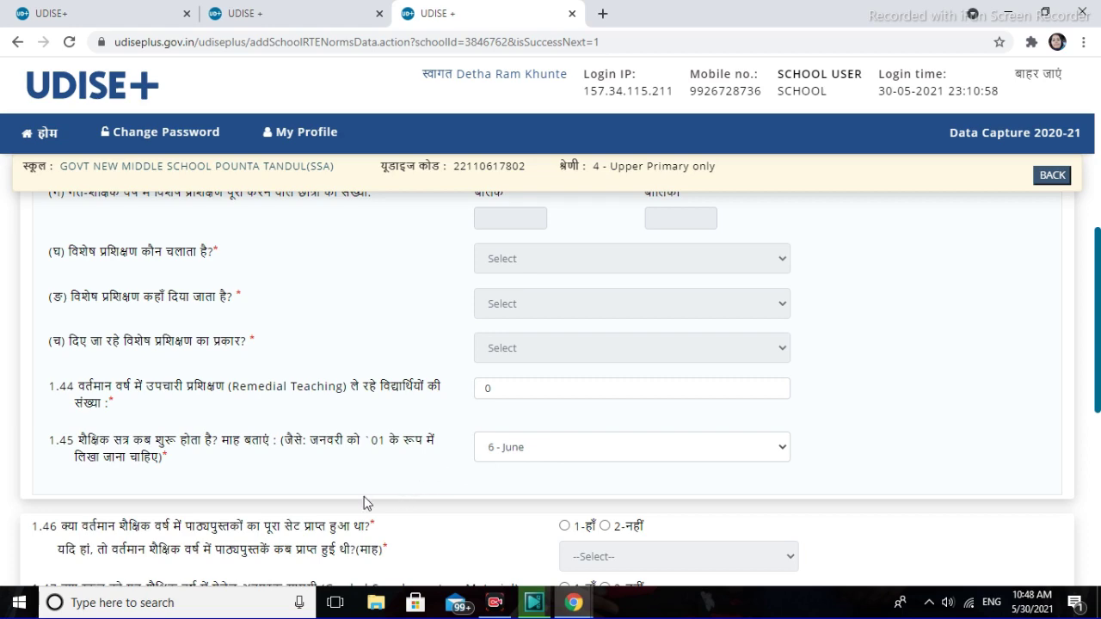
{"action": "scroll", "coordinate": [262, 513], "scroll_direction": "down", "scroll_amount": 2}
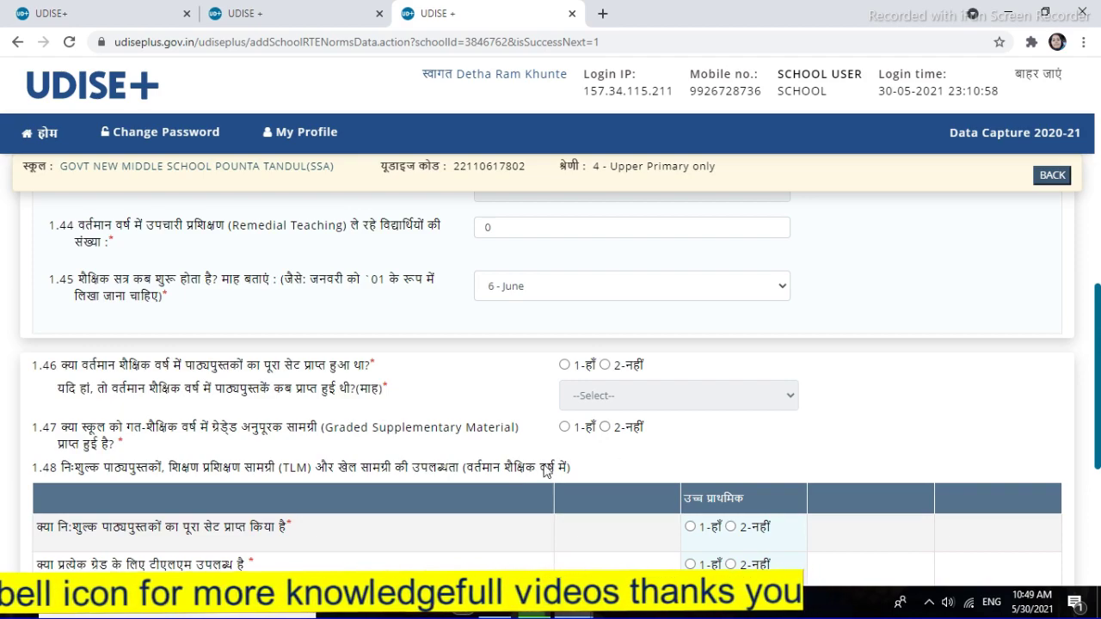
{"action": "scroll", "coordinate": [725, 405], "scroll_direction": "down", "scroll_amount": 2}
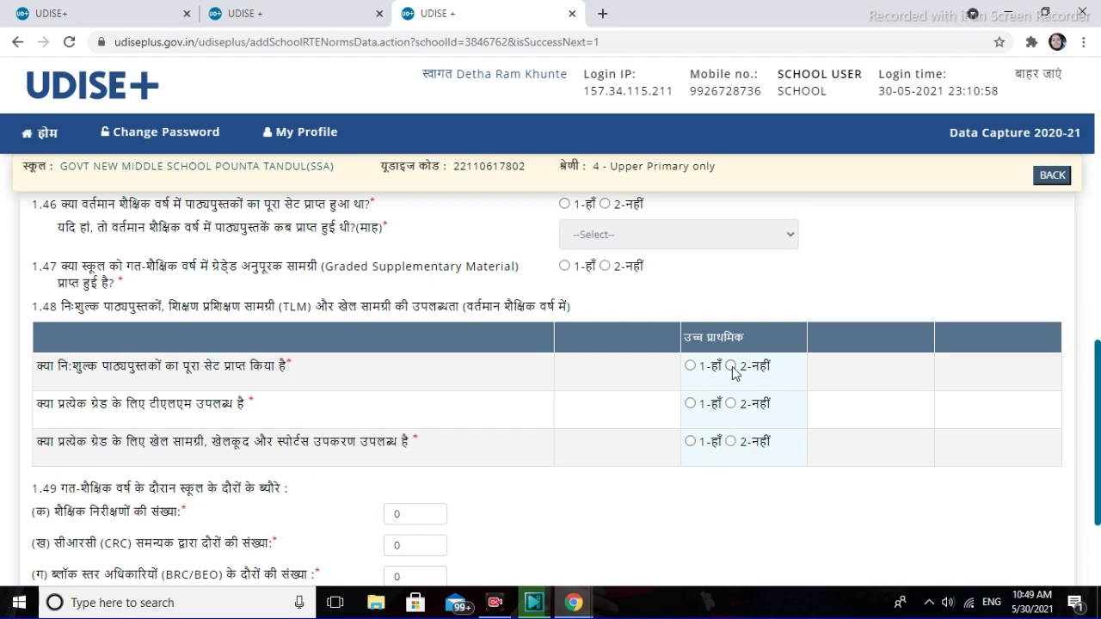
{"action": "scroll", "coordinate": [378, 473], "scroll_direction": "down", "scroll_amount": 2}
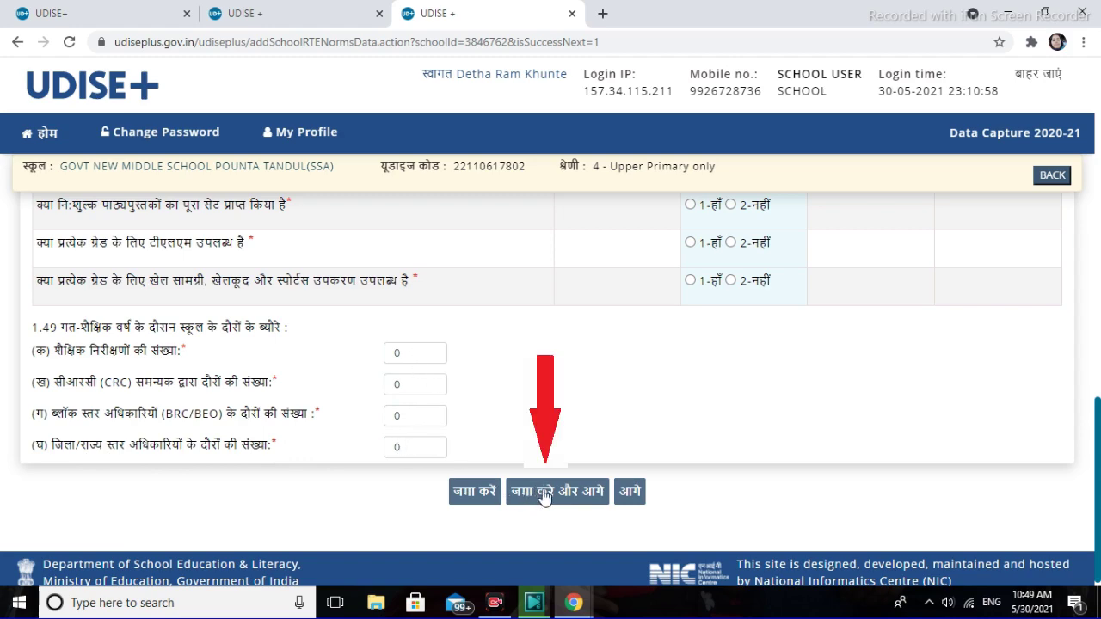
{"action": "left_click", "coordinate": [617, 498]}
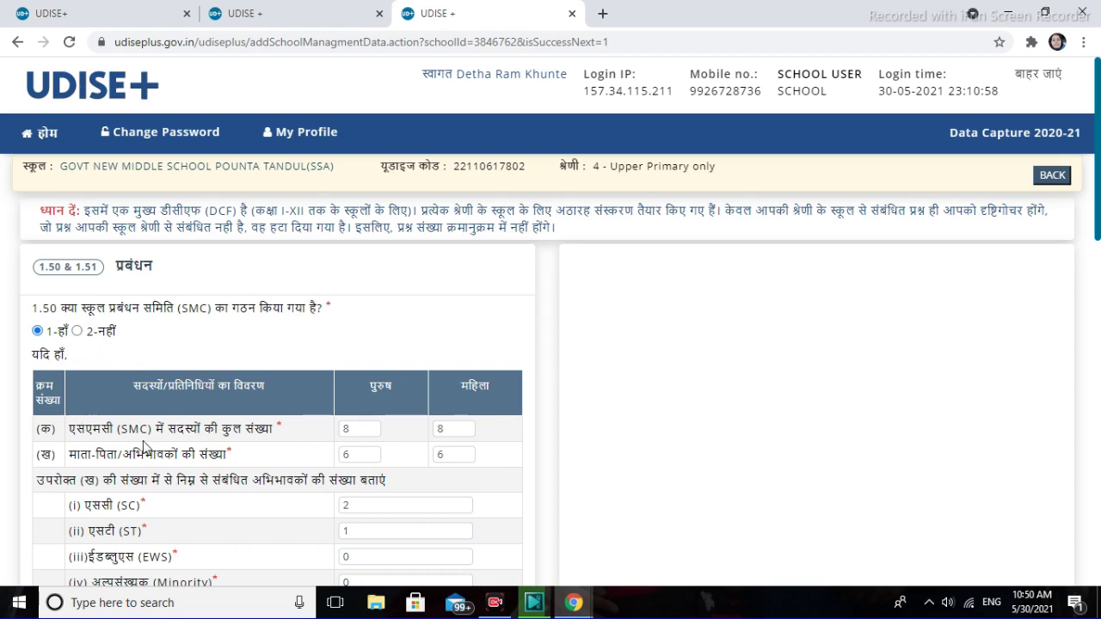
- Review the SMC member and bank account details in management section 1.50 & 1.51, then save and continue to the classroom section
{"action": "scroll", "coordinate": [549, 428], "scroll_direction": "down", "scroll_amount": 2}
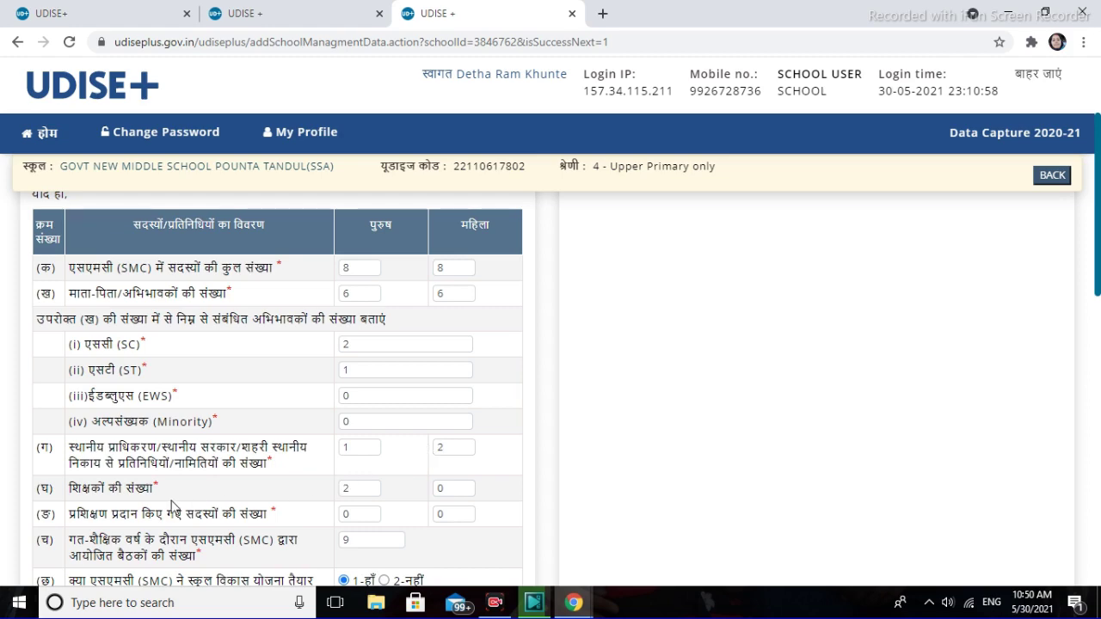
{"action": "scroll", "coordinate": [473, 471], "scroll_direction": "down", "scroll_amount": 2}
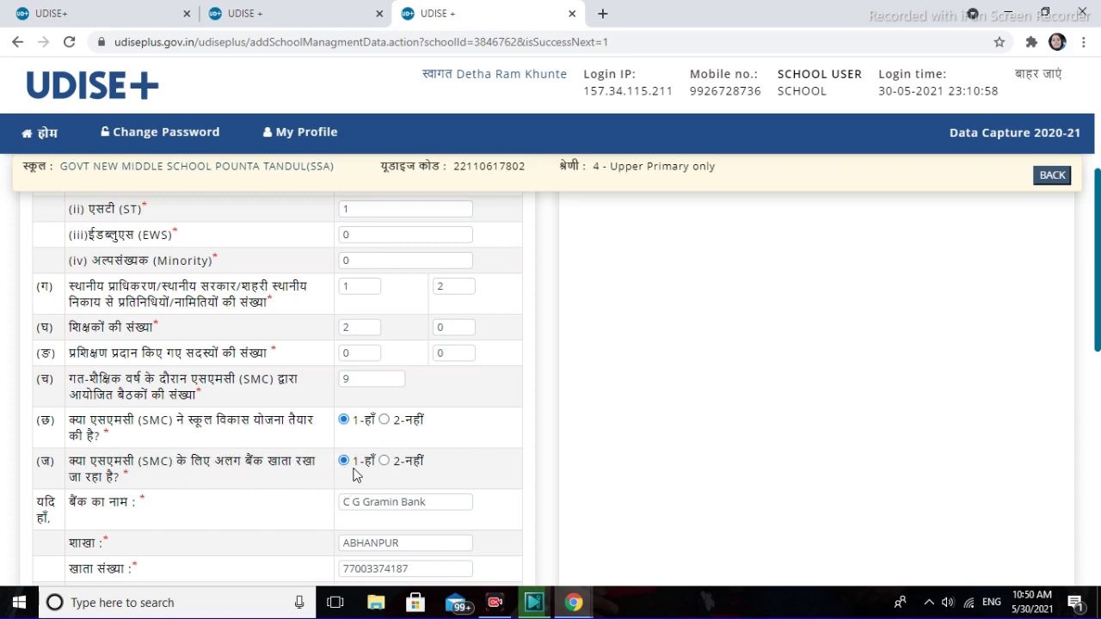
{"action": "scroll", "coordinate": [263, 495], "scroll_direction": "down", "scroll_amount": 2}
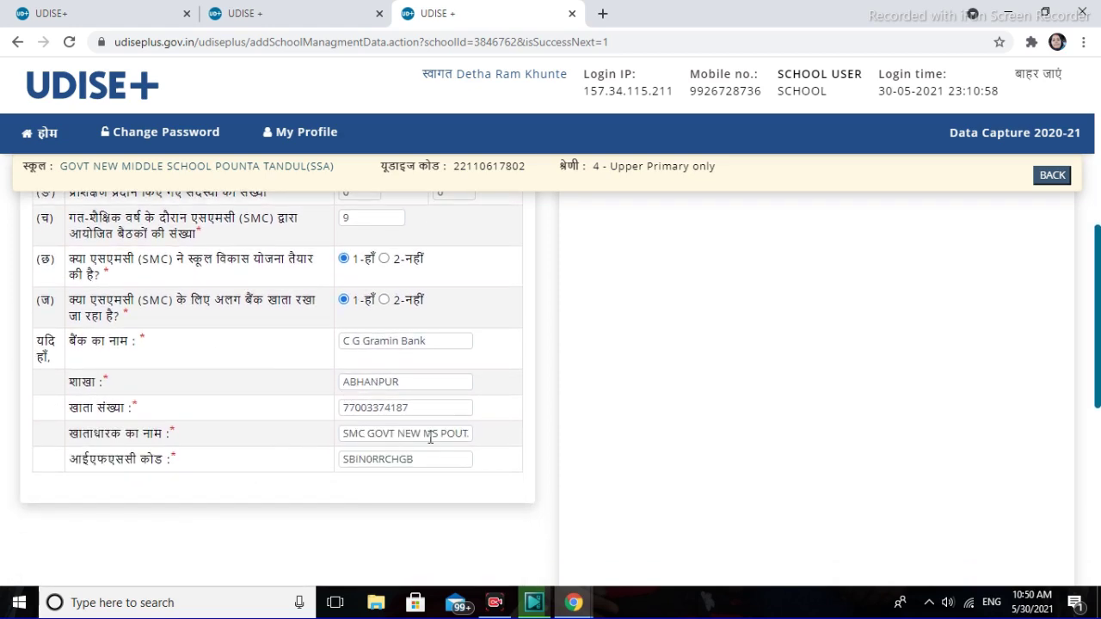
{"action": "scroll", "coordinate": [430, 454], "scroll_direction": "down", "scroll_amount": 2}
{"action": "scroll", "coordinate": [430, 455], "scroll_direction": "up", "scroll_amount": 9}
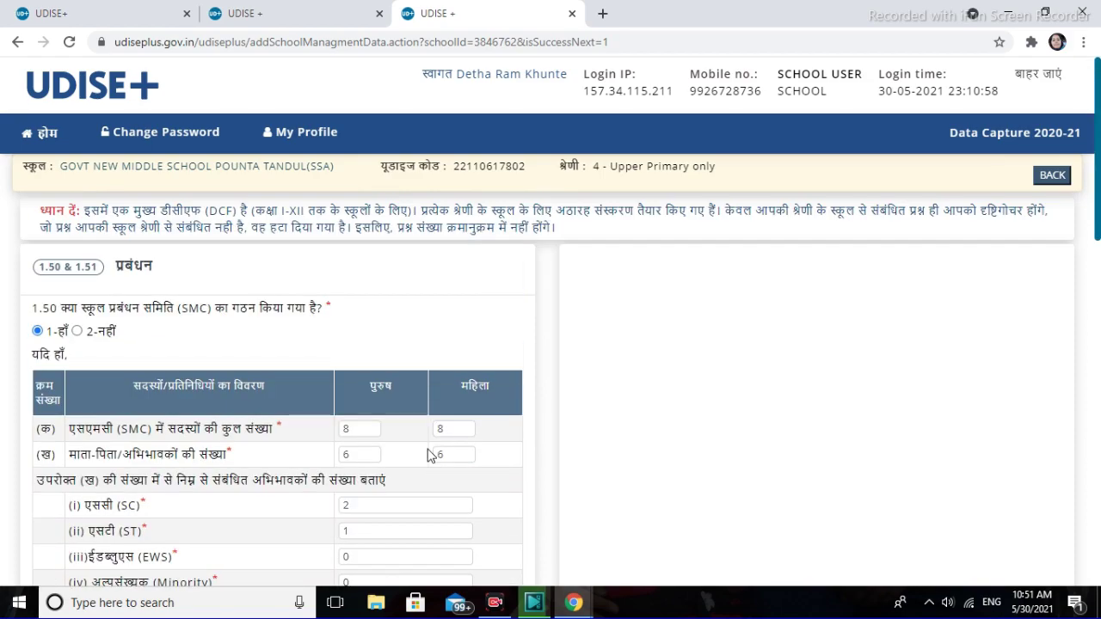
{"action": "scroll", "coordinate": [430, 454], "scroll_direction": "down", "scroll_amount": 10}
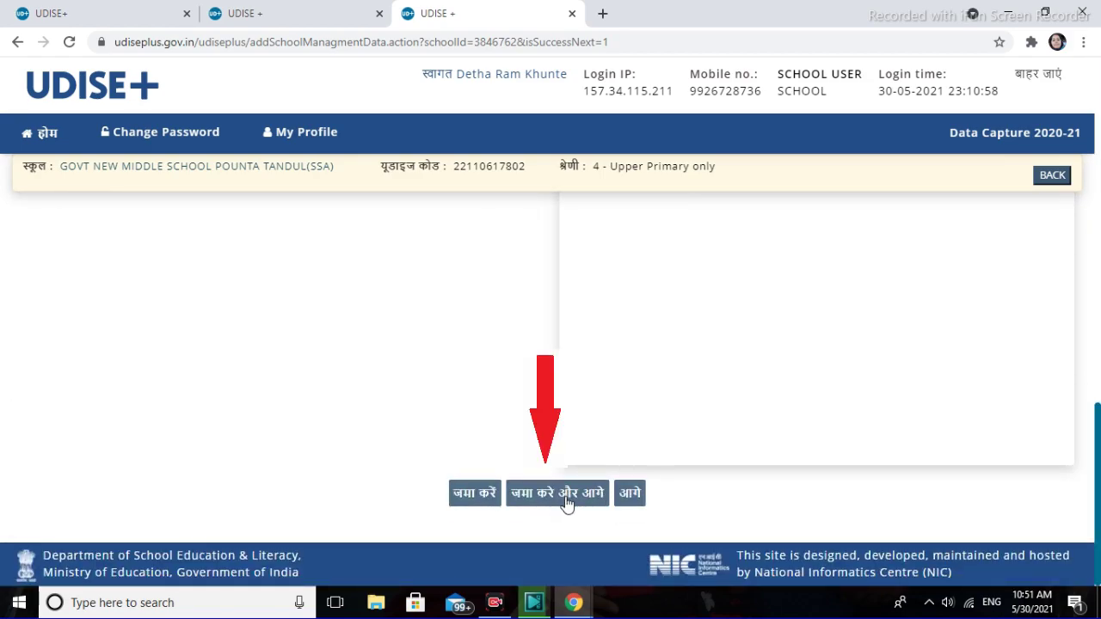
{"action": "left_click", "coordinate": [572, 503]}
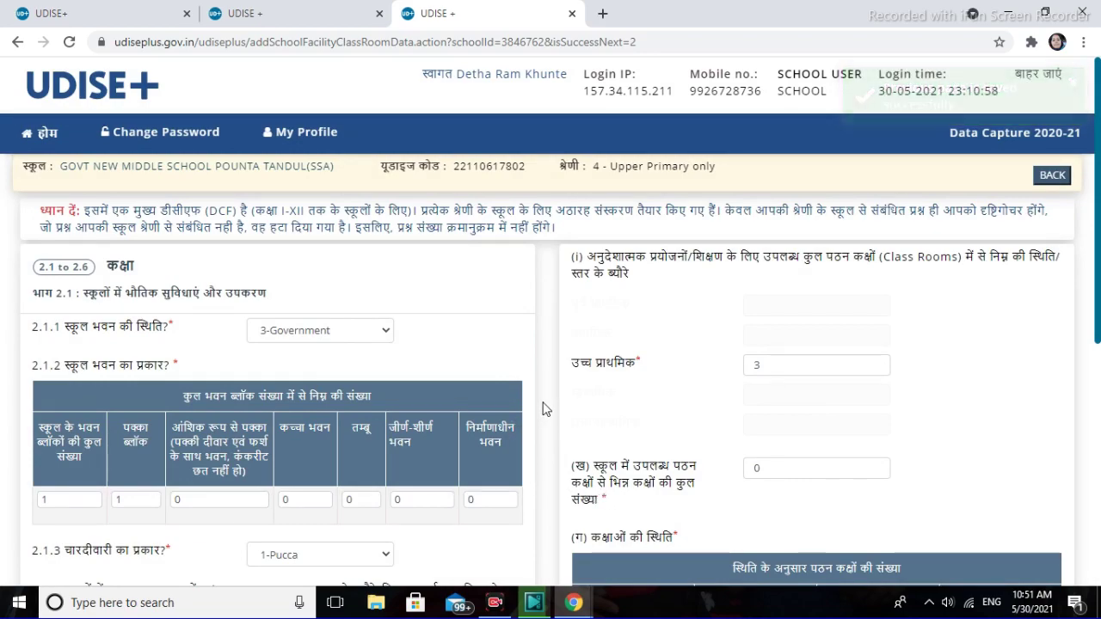
- Examine the building status options in 2.1.1 and the boundary wall options in 2.1.3 of the classroom section, leaving both selections as they are
{"action": "scroll", "coordinate": [543, 412], "scroll_direction": "down", "scroll_amount": 10}
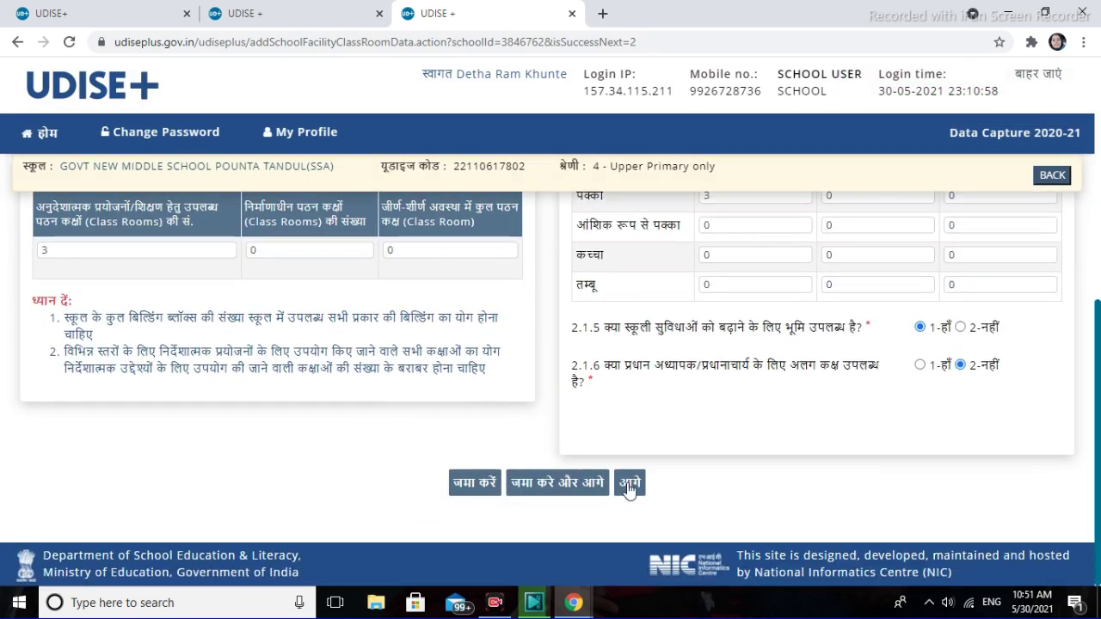
{"action": "scroll", "coordinate": [534, 432], "scroll_direction": "up", "scroll_amount": 10}
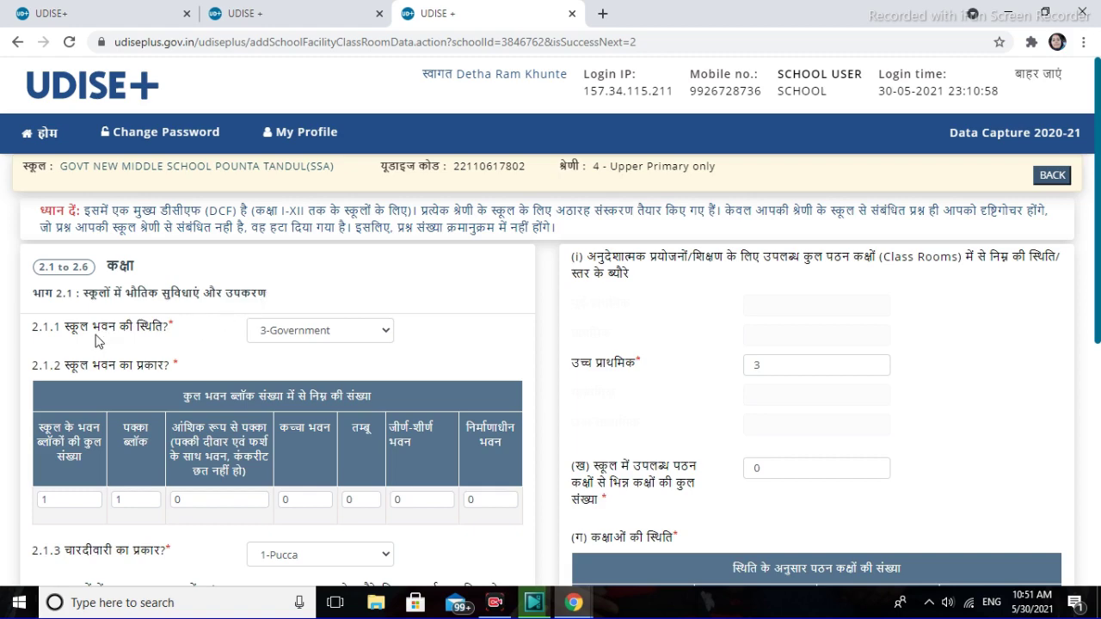
{"action": "left_click", "coordinate": [336, 333]}
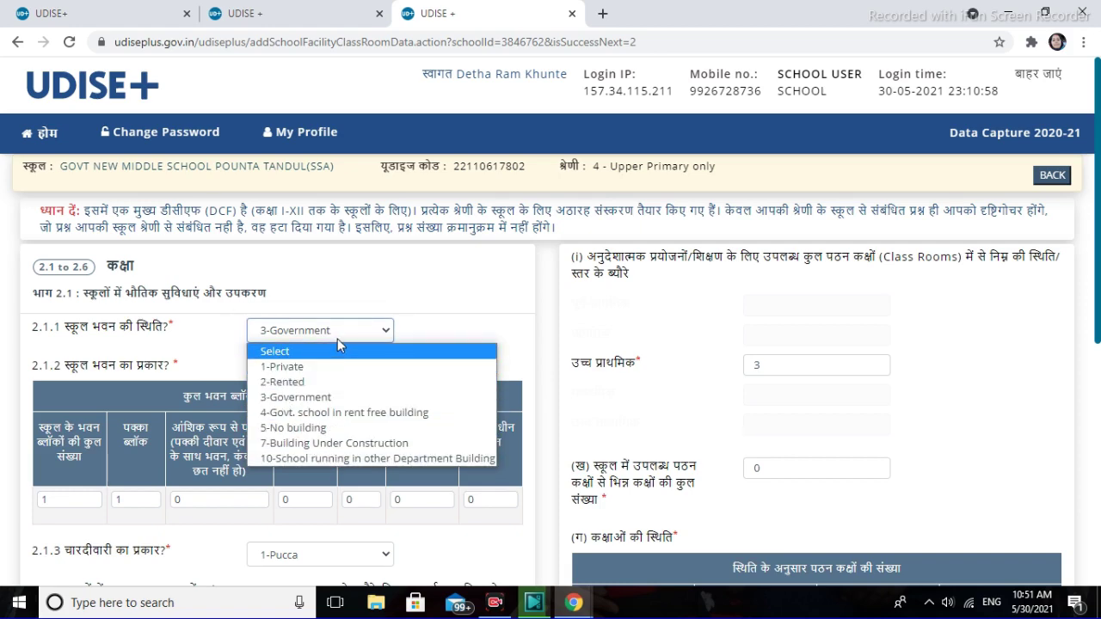
{"action": "left_click", "coordinate": [435, 336]}
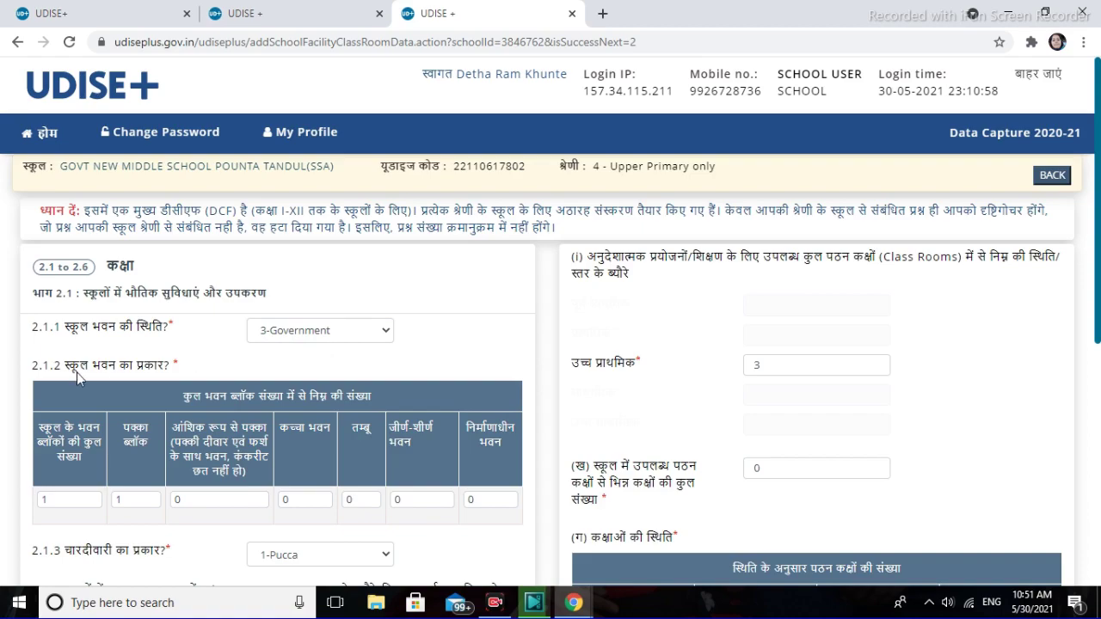
{"action": "scroll", "coordinate": [431, 382], "scroll_direction": "down", "scroll_amount": 2}
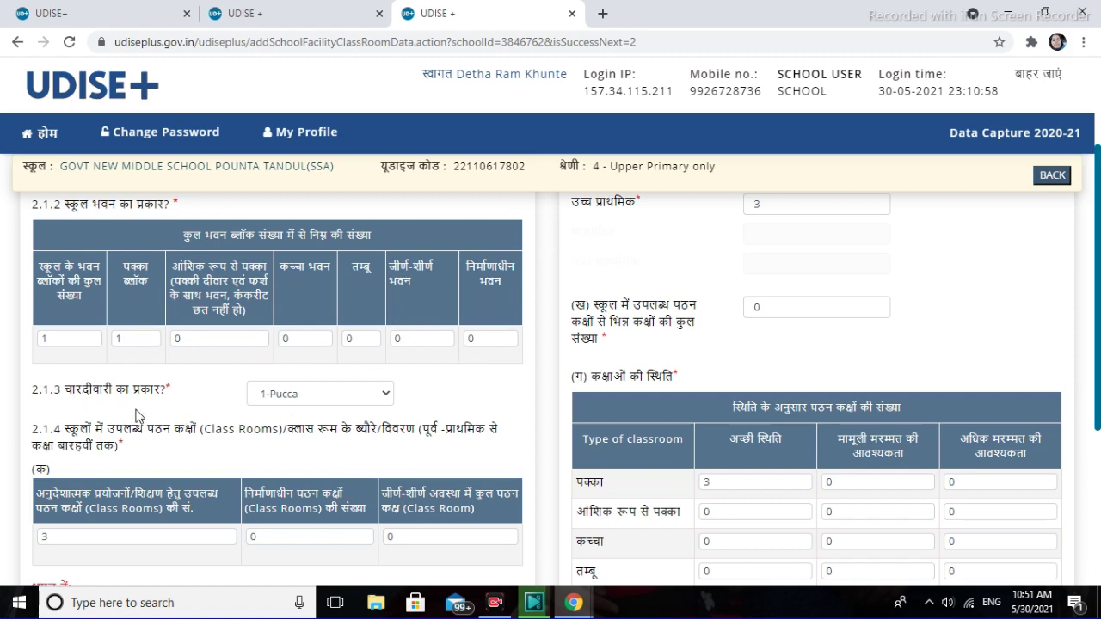
{"action": "left_click", "coordinate": [340, 401]}
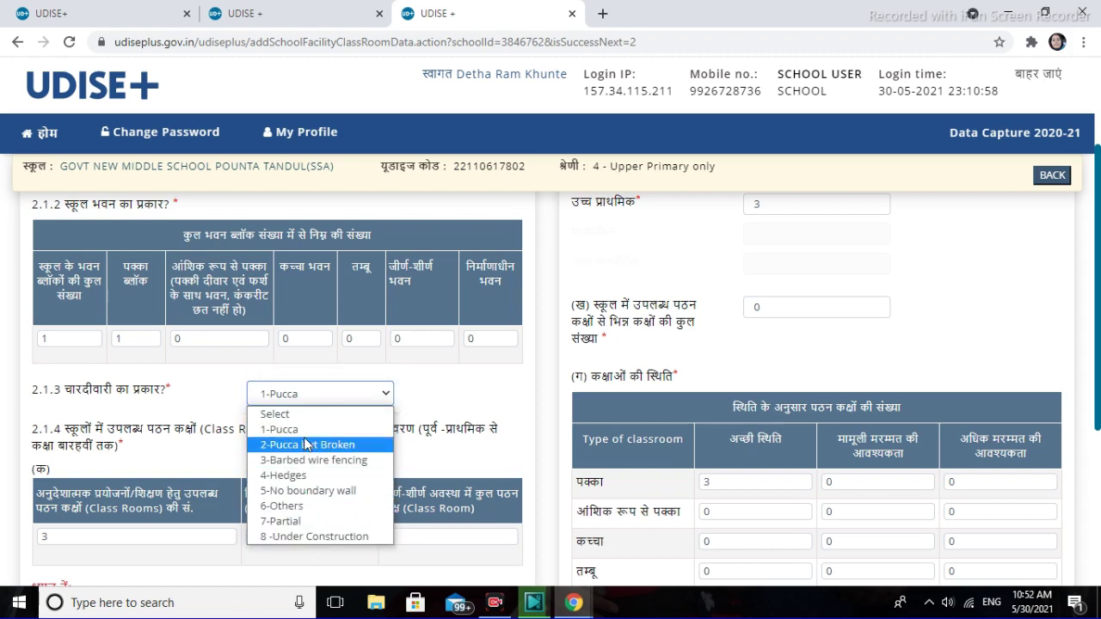
{"action": "left_click", "coordinate": [487, 400]}
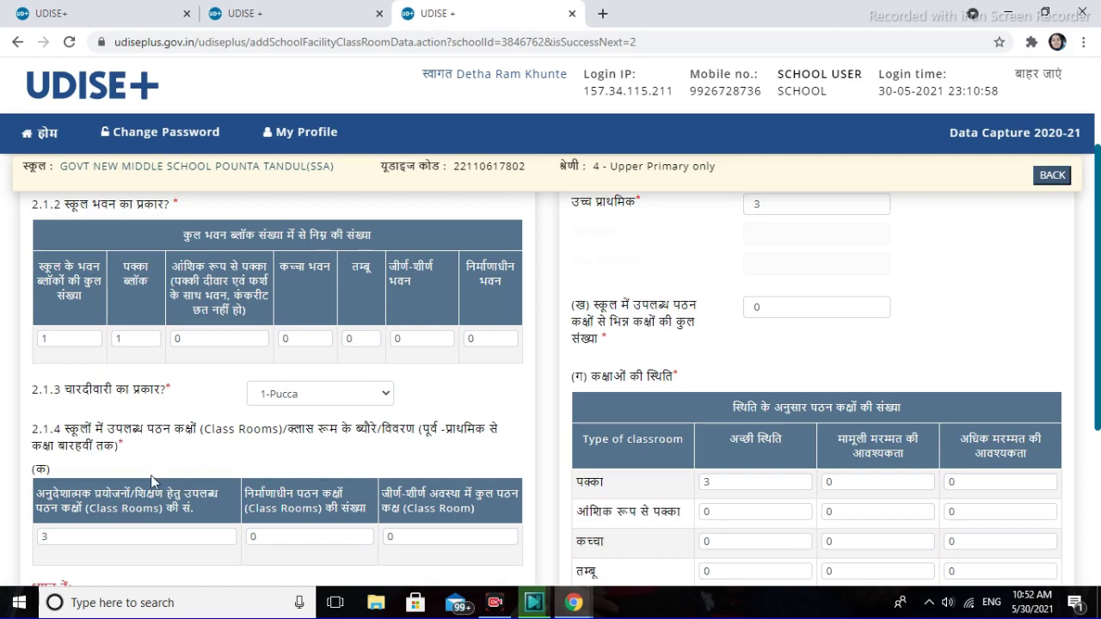
- Review the classroom counts, classroom condition table and questions 2.1.5 and 2.1.6, and continue without saving to the toilet facility section
{"action": "scroll", "coordinate": [354, 422], "scroll_direction": "down", "scroll_amount": 2}
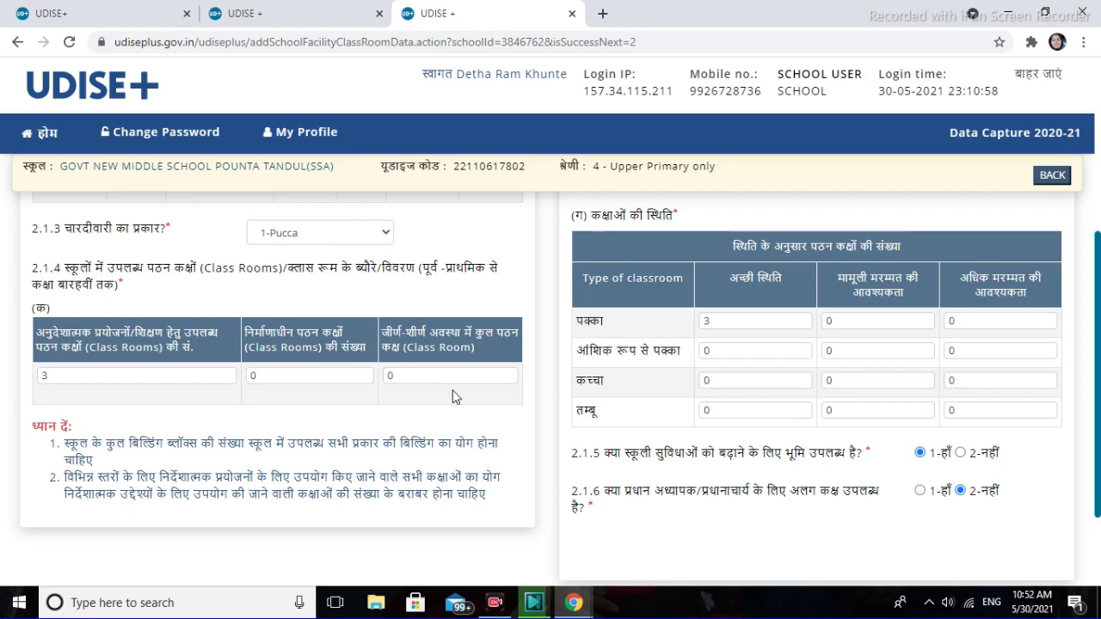
{"action": "scroll", "coordinate": [486, 452], "scroll_direction": "down", "scroll_amount": 2}
{"action": "scroll", "coordinate": [655, 419], "scroll_direction": "up", "scroll_amount": 7}
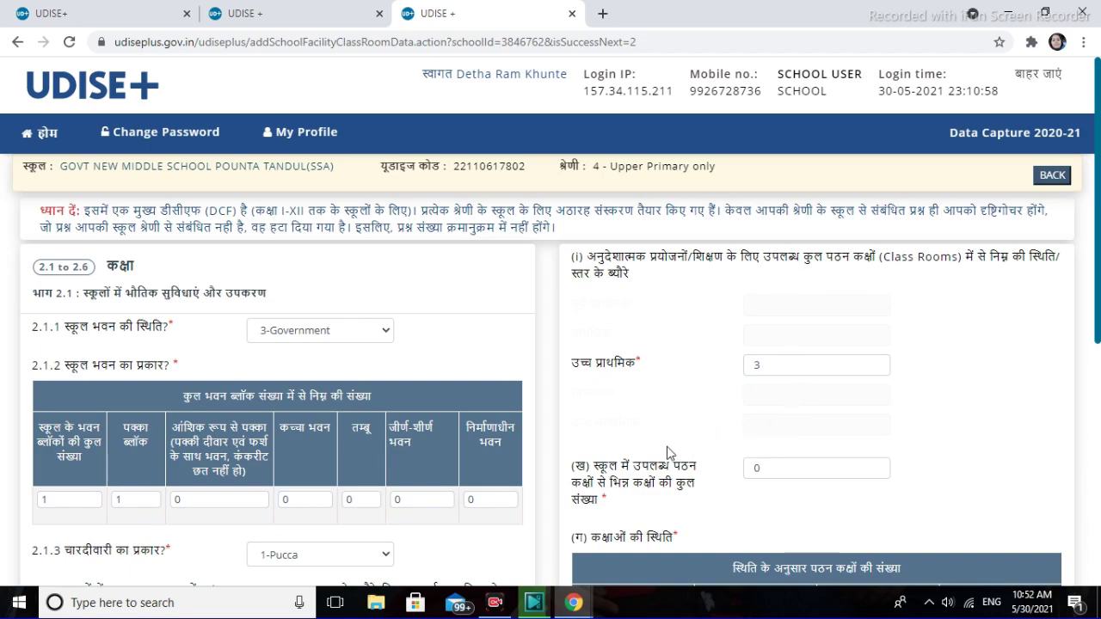
{"action": "scroll", "coordinate": [662, 453], "scroll_direction": "down", "scroll_amount": 1}
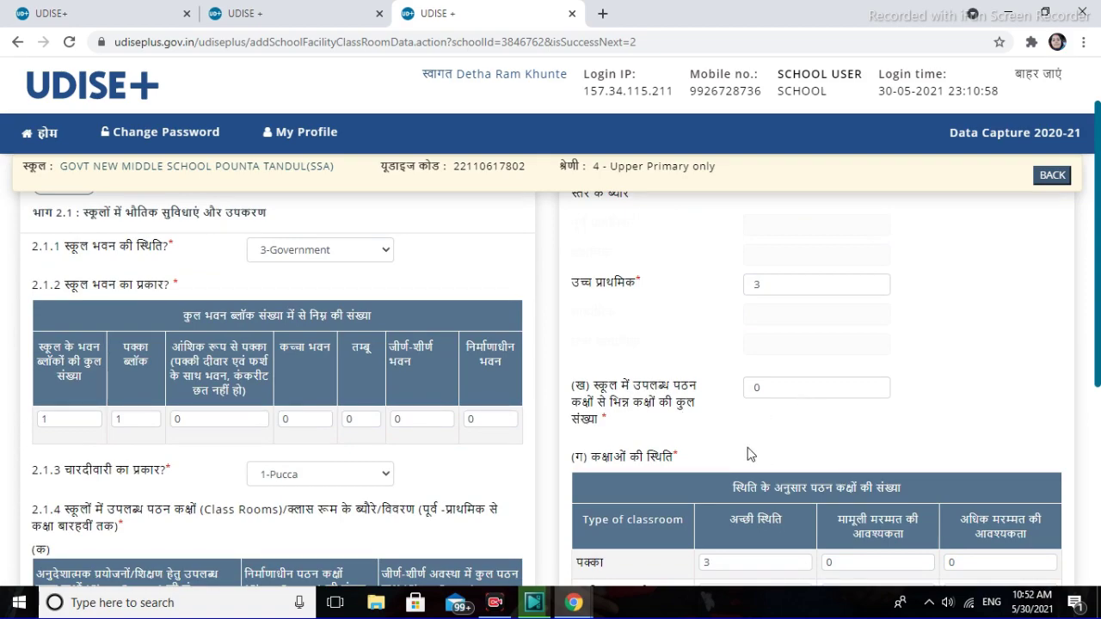
{"action": "scroll", "coordinate": [705, 359], "scroll_direction": "down", "scroll_amount": 2}
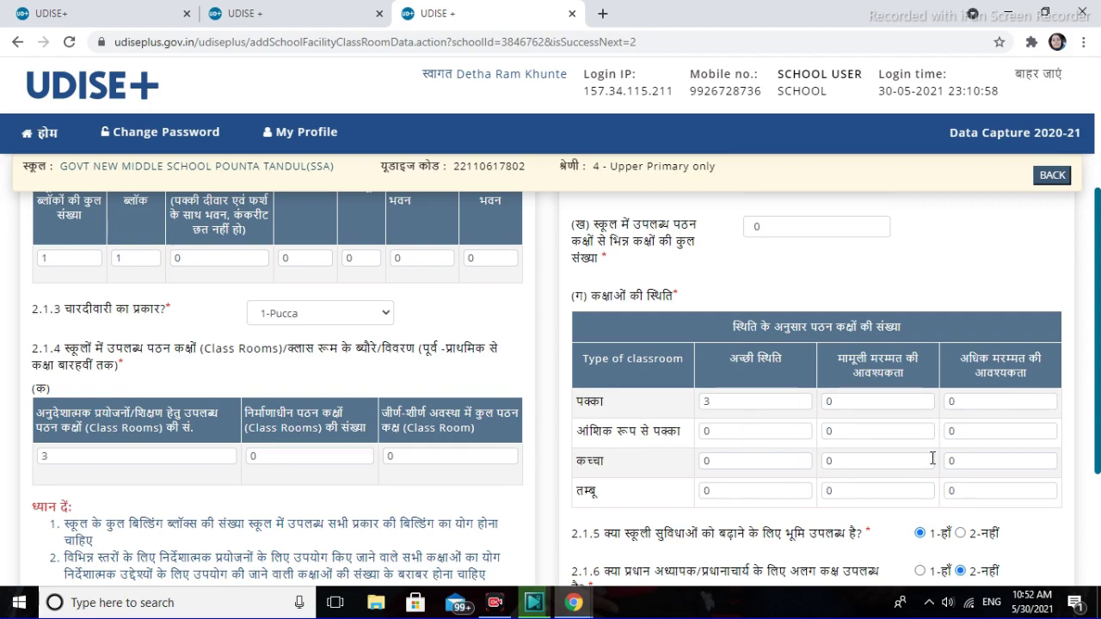
{"action": "scroll", "coordinate": [933, 458], "scroll_direction": "down", "scroll_amount": 2}
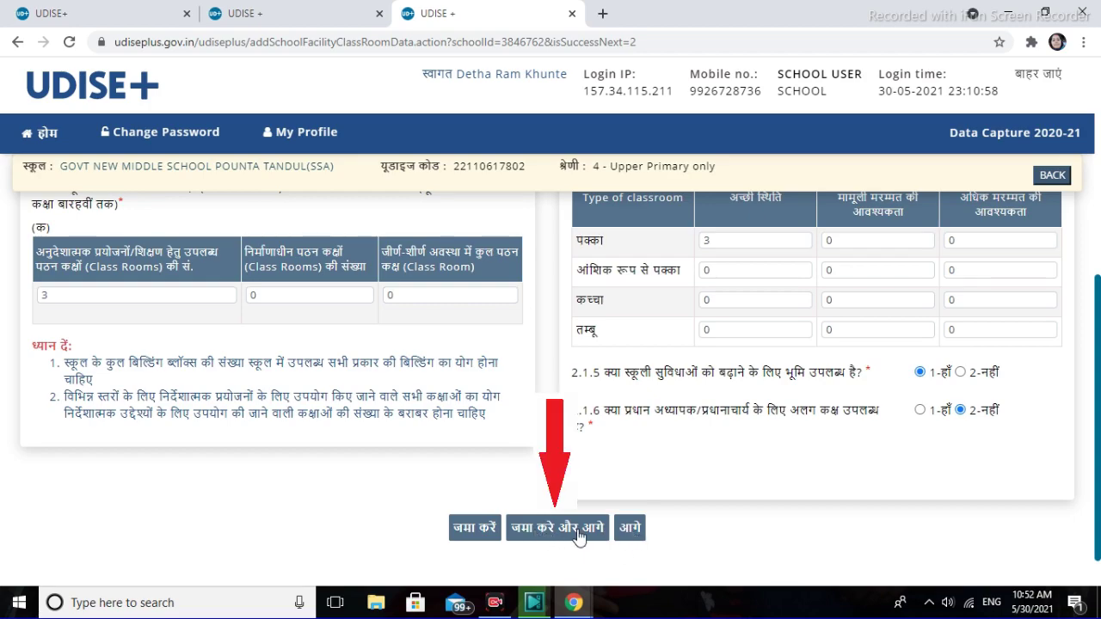
{"action": "left_click", "coordinate": [629, 528]}
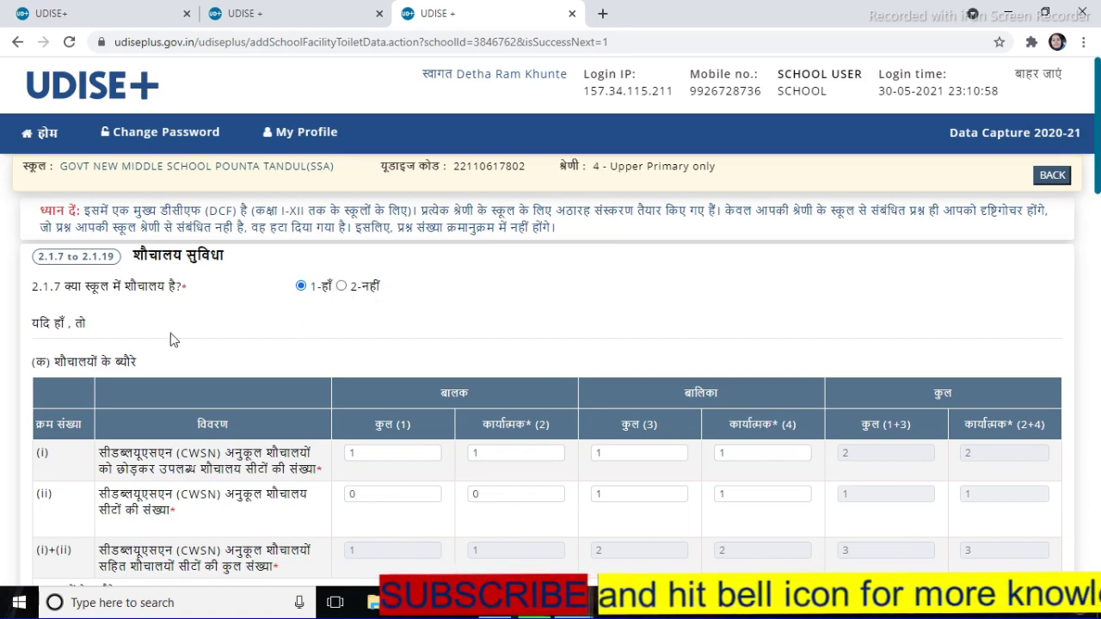
- Review toilet, drinking water, library and other facility questions 2.1.7 to 2.1.19, and continue without saving to the equipment section
{"action": "scroll", "coordinate": [169, 327], "scroll_direction": "down", "scroll_amount": 1}
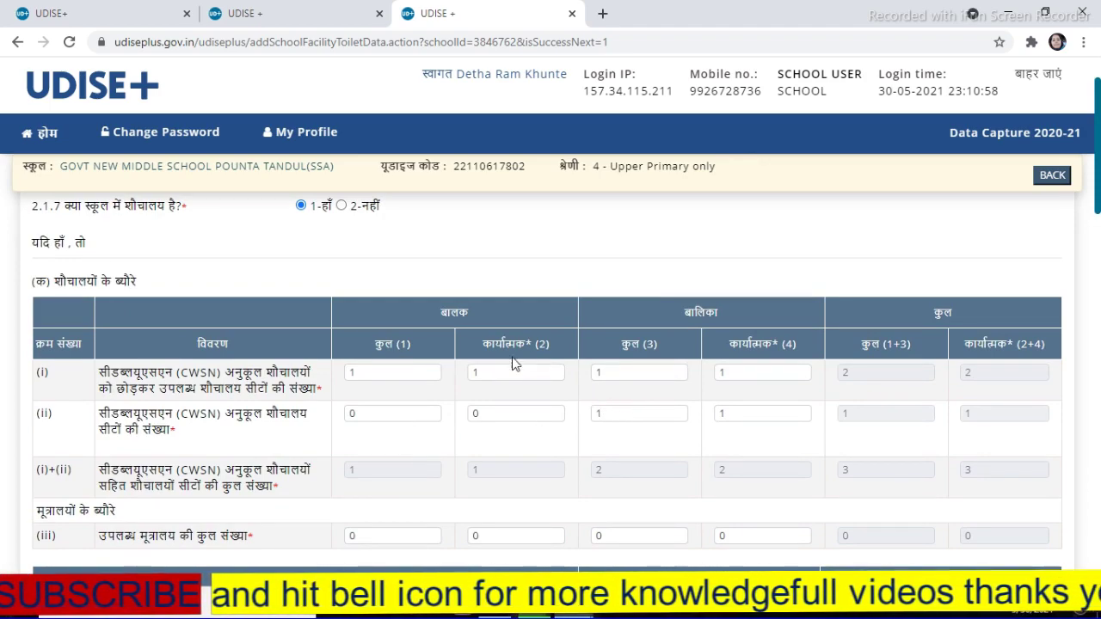
{"action": "scroll", "coordinate": [634, 433], "scroll_direction": "down", "scroll_amount": 3}
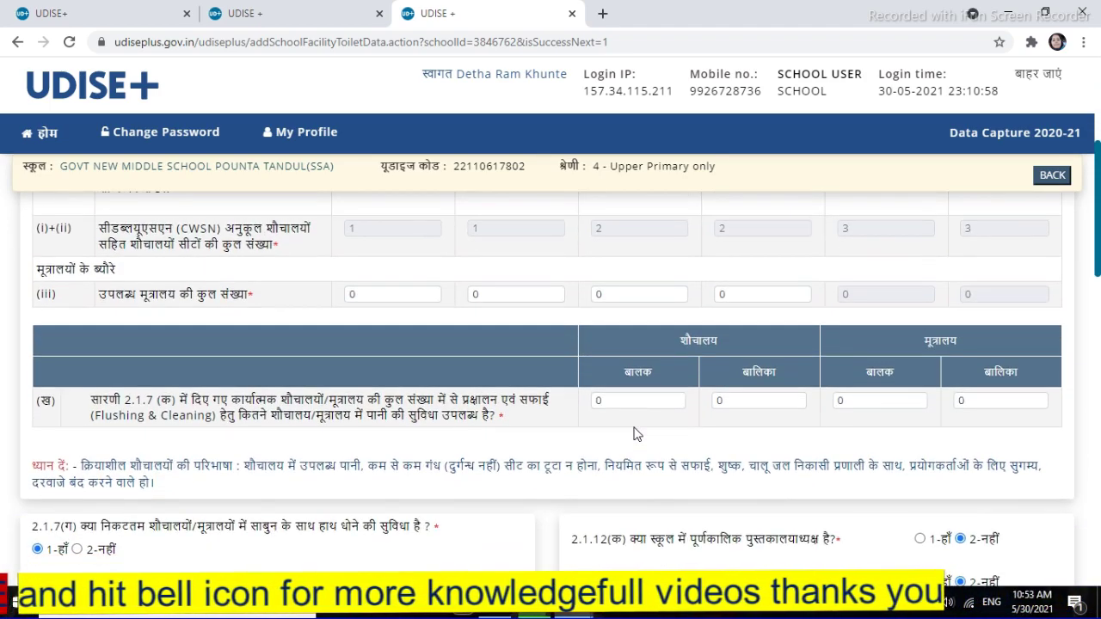
{"action": "scroll", "coordinate": [407, 414], "scroll_direction": "down", "scroll_amount": 2}
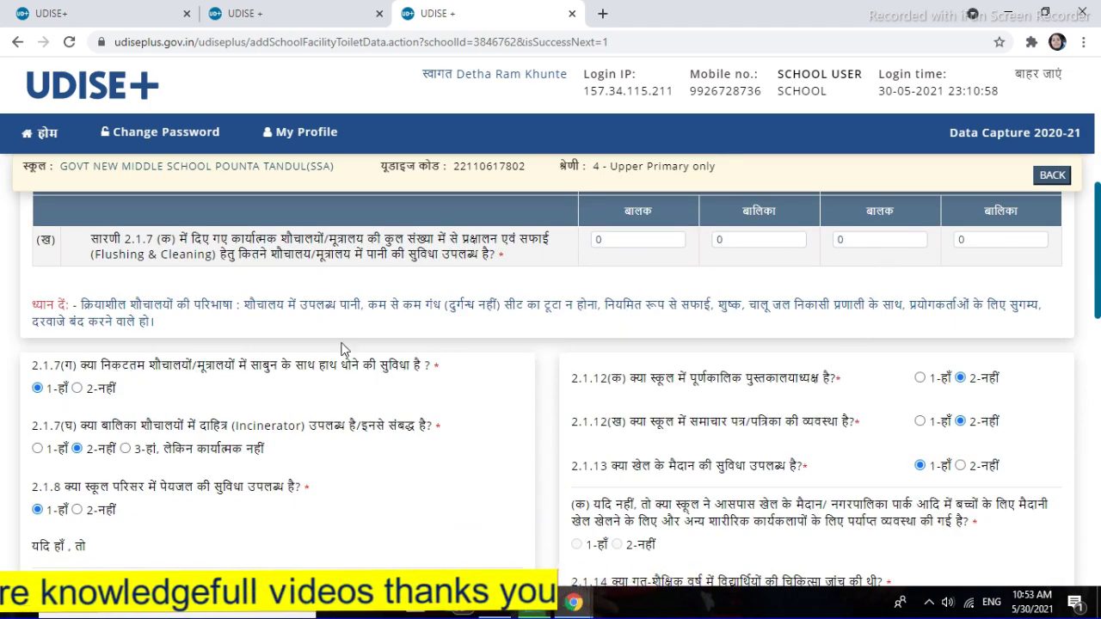
{"action": "scroll", "coordinate": [620, 425], "scroll_direction": "down", "scroll_amount": 3}
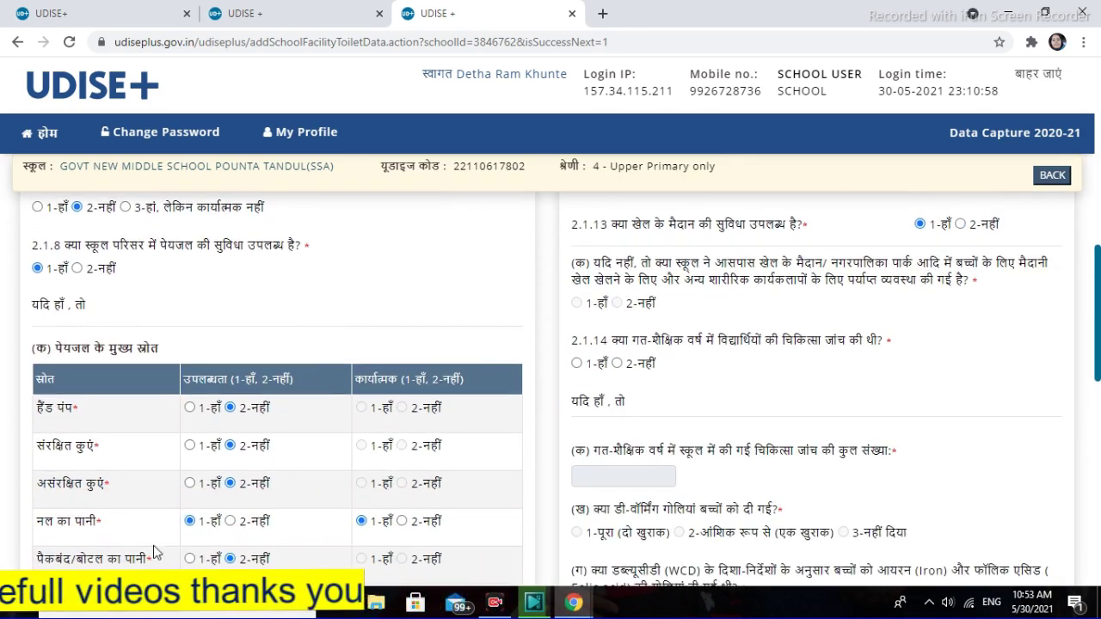
{"action": "scroll", "coordinate": [490, 431], "scroll_direction": "down", "scroll_amount": 3}
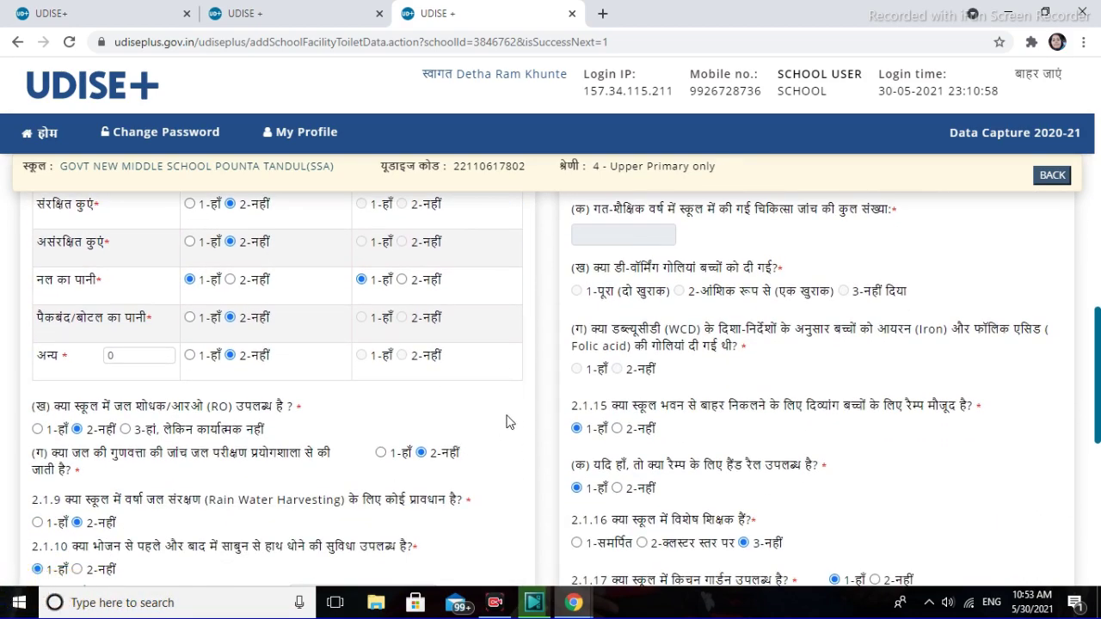
{"action": "scroll", "coordinate": [507, 421], "scroll_direction": "down", "scroll_amount": 10}
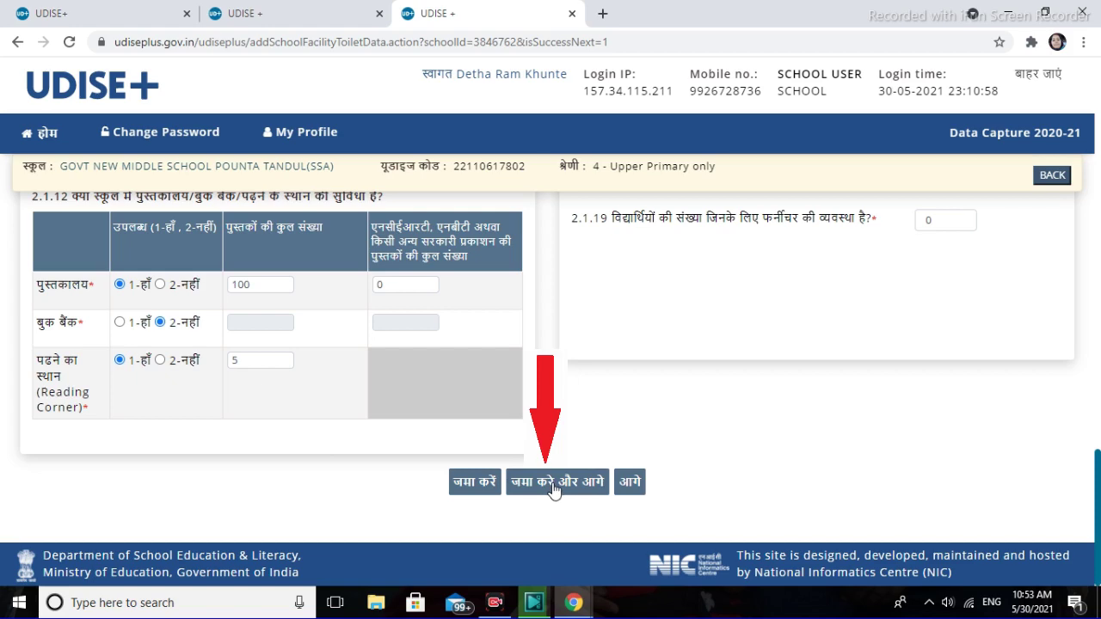
{"action": "left_click", "coordinate": [630, 485]}
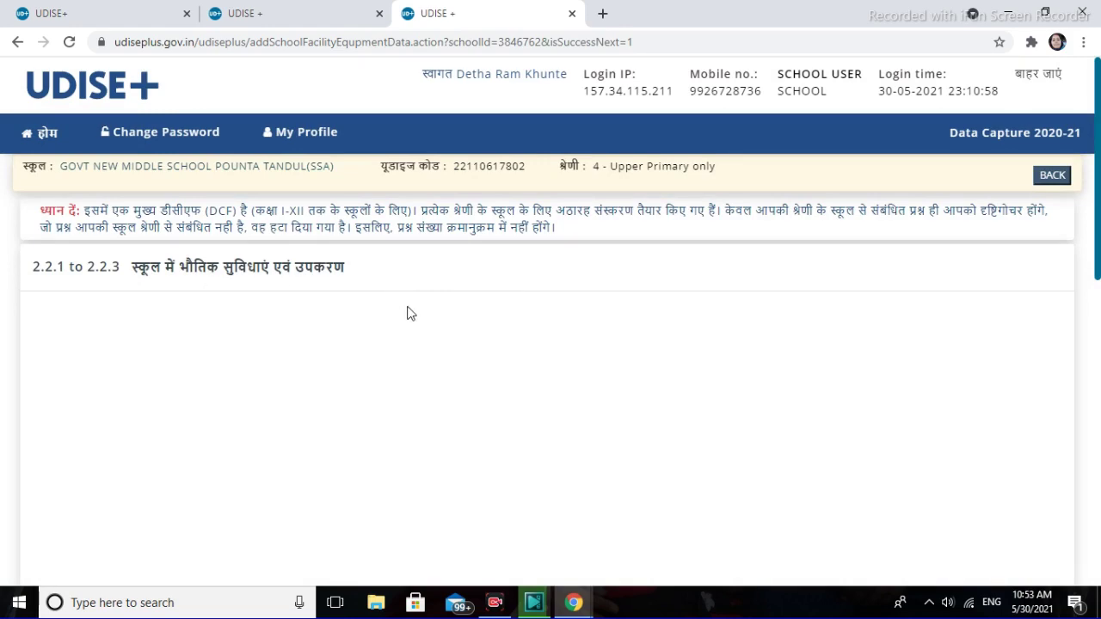
- Review the equipment availability table and kit footnotes in 2.2.3, and continue without saving to the computer and digital initiatives section
{"action": "scroll", "coordinate": [408, 313], "scroll_direction": "down", "scroll_amount": 5}
{"action": "scroll", "coordinate": [409, 313], "scroll_direction": "up", "scroll_amount": 2}
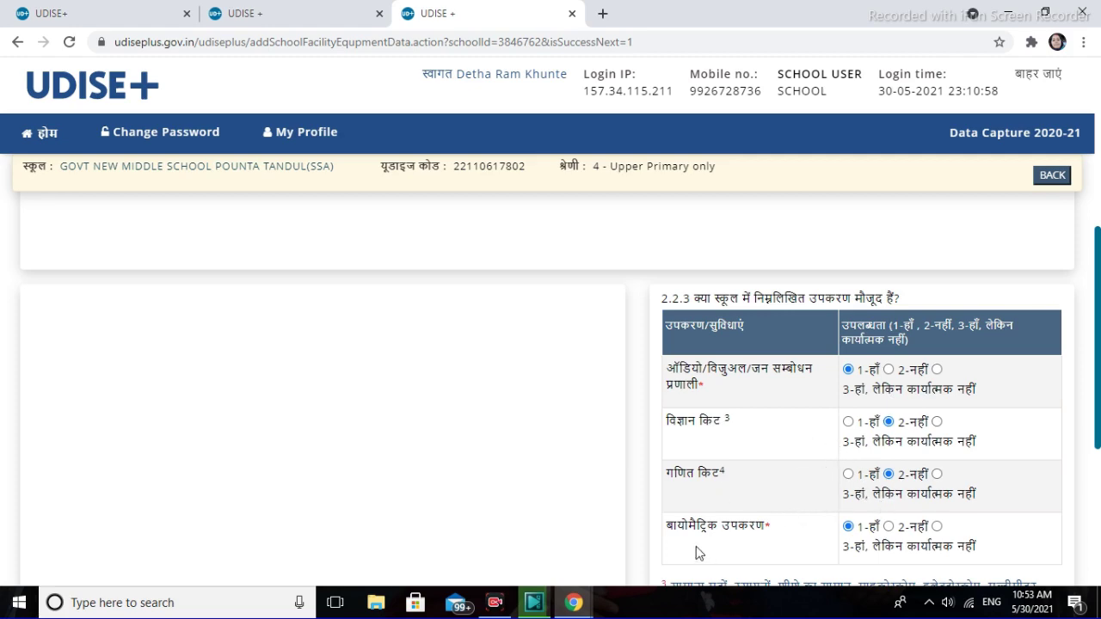
{"action": "scroll", "coordinate": [946, 516], "scroll_direction": "down", "scroll_amount": 2}
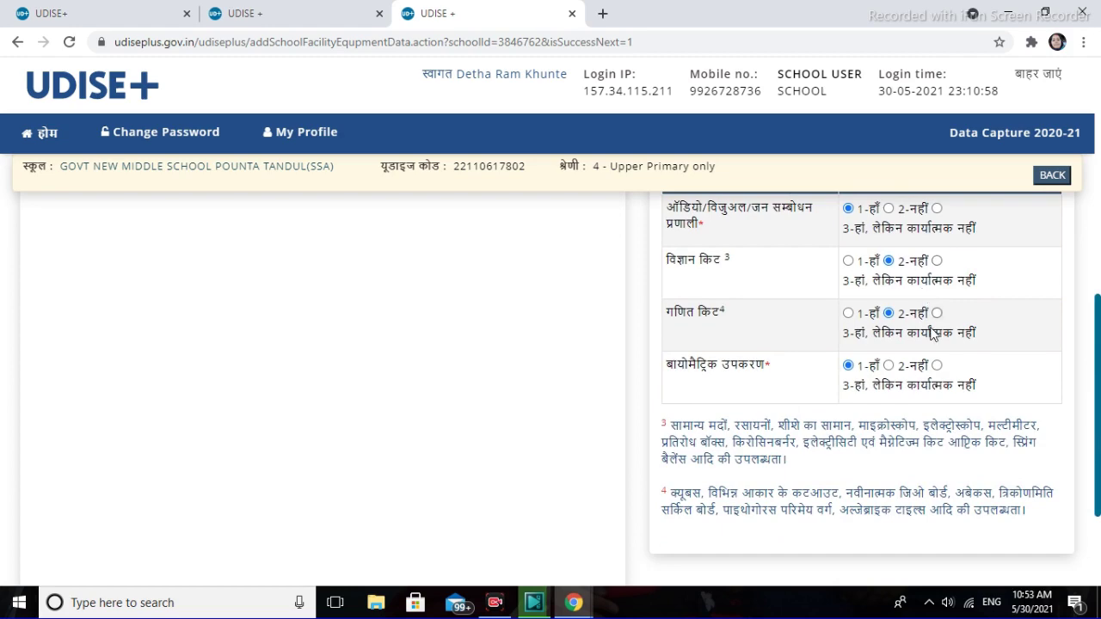
{"action": "scroll", "coordinate": [927, 310], "scroll_direction": "up", "scroll_amount": 2}
{"action": "scroll", "coordinate": [938, 300], "scroll_direction": "down", "scroll_amount": 4}
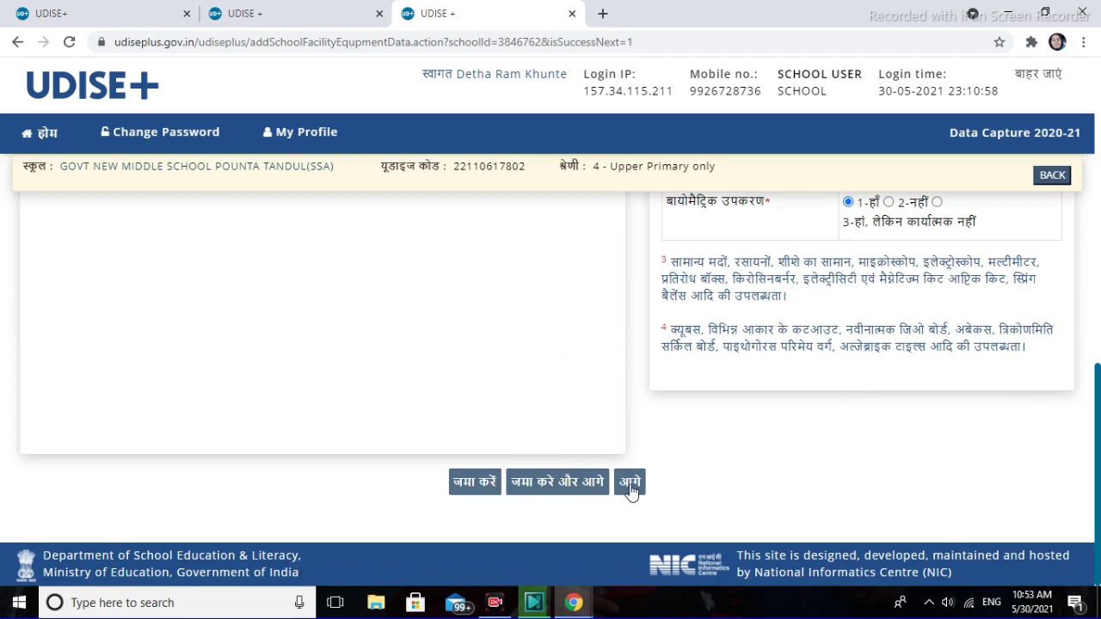
{"action": "left_click", "coordinate": [630, 484]}
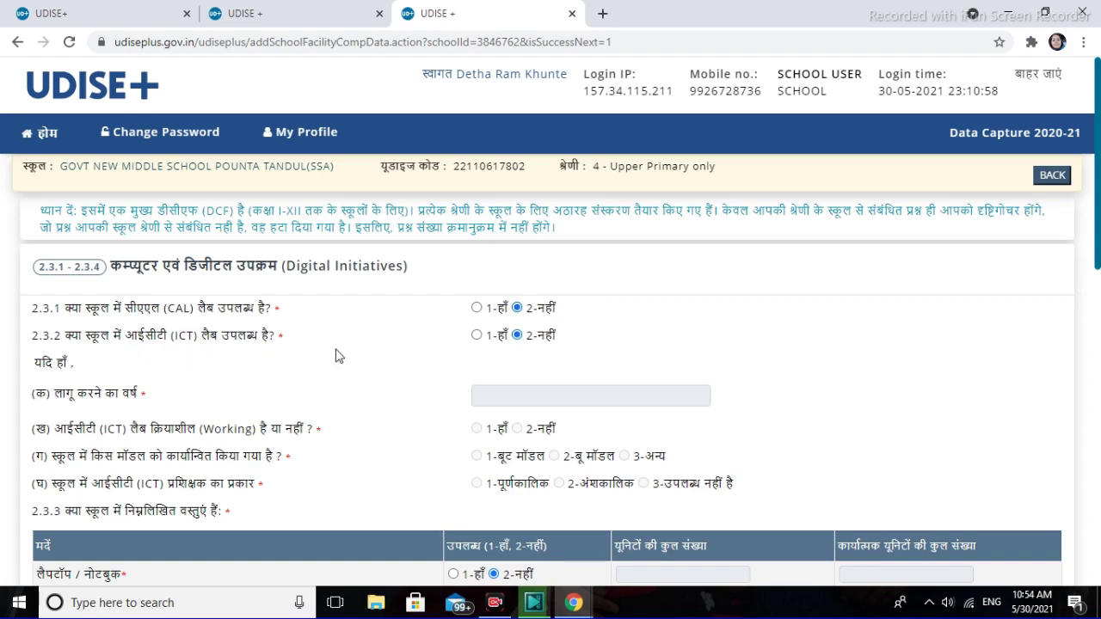
- Review the CAL and ICT lab questions, digital equipment table and question 2.3.4, and continue without saving to the staff section
{"action": "scroll", "coordinate": [531, 320], "scroll_direction": "down", "scroll_amount": 2}
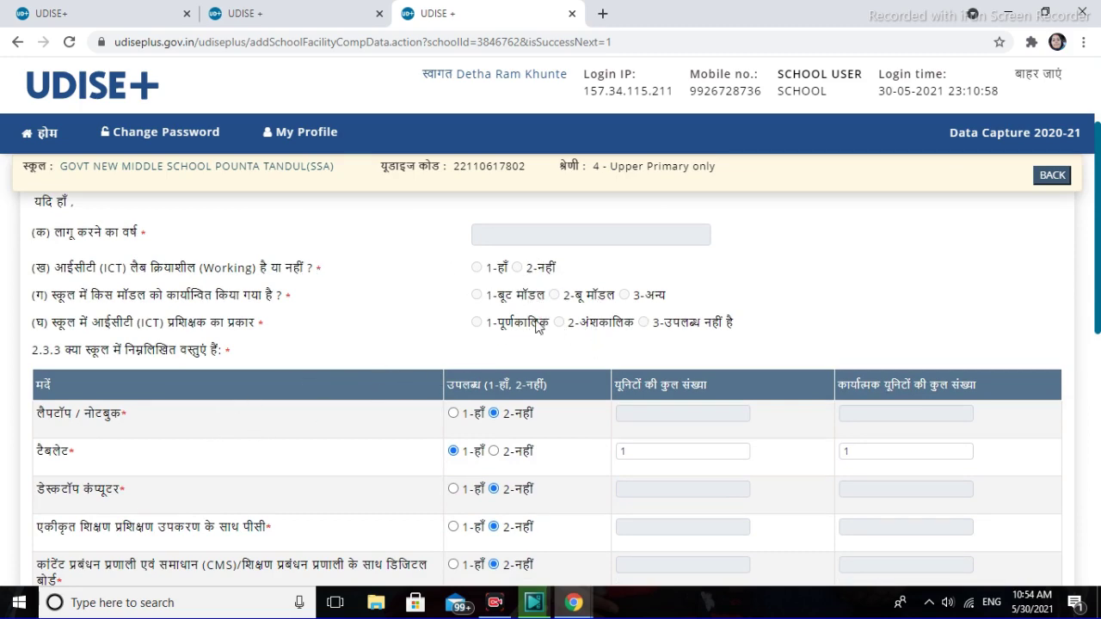
{"action": "scroll", "coordinate": [334, 414], "scroll_direction": "down", "scroll_amount": 1}
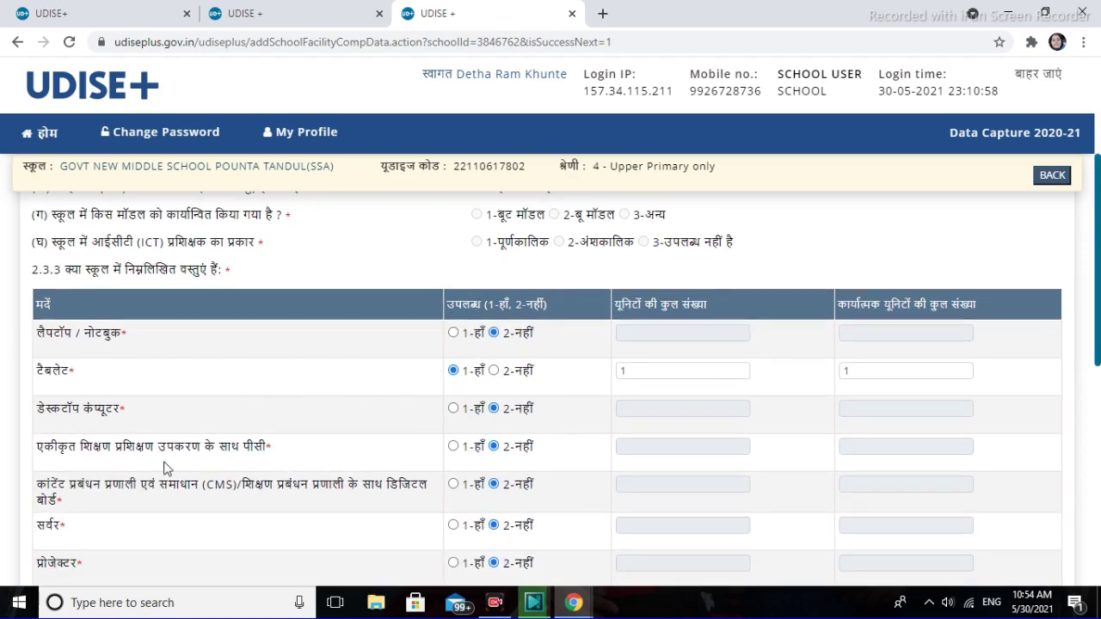
{"action": "scroll", "coordinate": [665, 453], "scroll_direction": "down", "scroll_amount": 3}
{"action": "scroll", "coordinate": [585, 465], "scroll_direction": "up", "scroll_amount": 5}
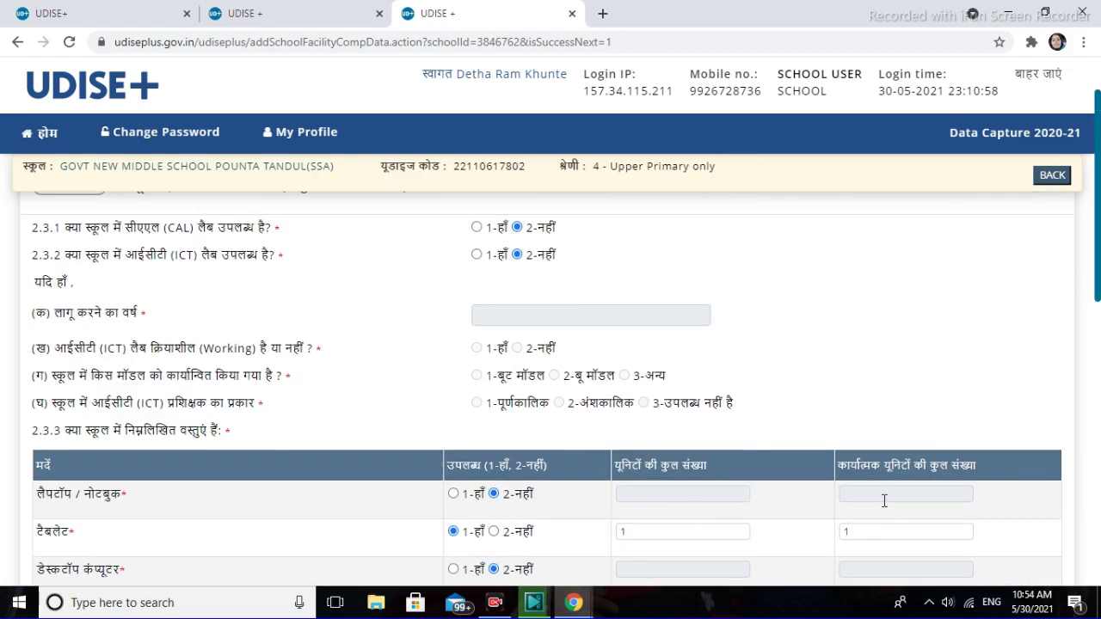
{"action": "scroll", "coordinate": [783, 486], "scroll_direction": "down", "scroll_amount": 8}
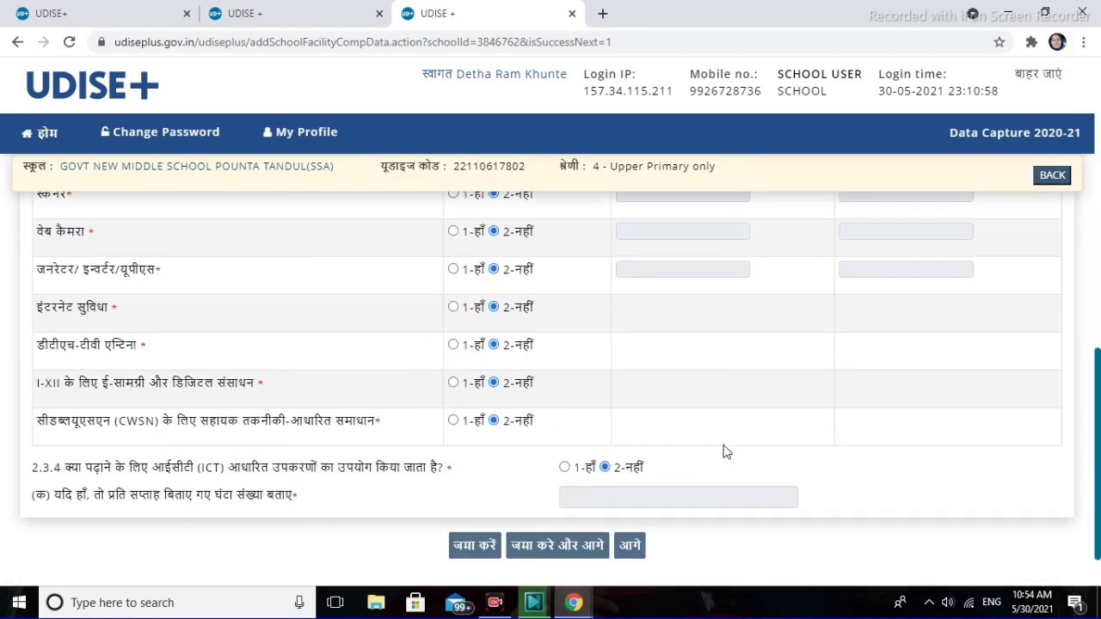
{"action": "scroll", "coordinate": [765, 397], "scroll_direction": "down", "scroll_amount": 2}
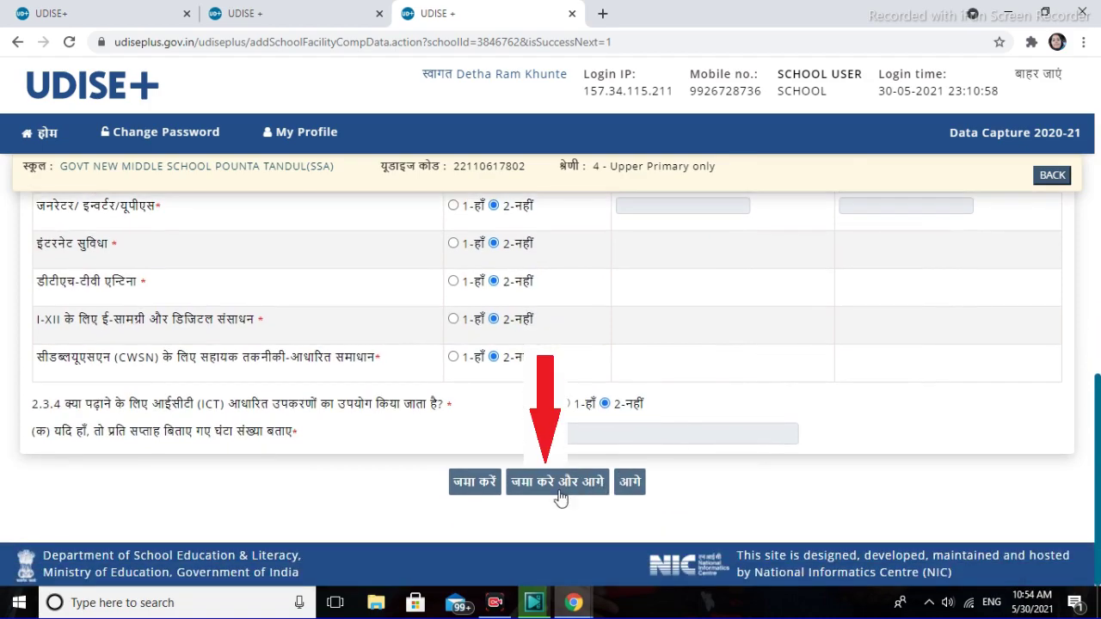
{"action": "left_click", "coordinate": [630, 483]}
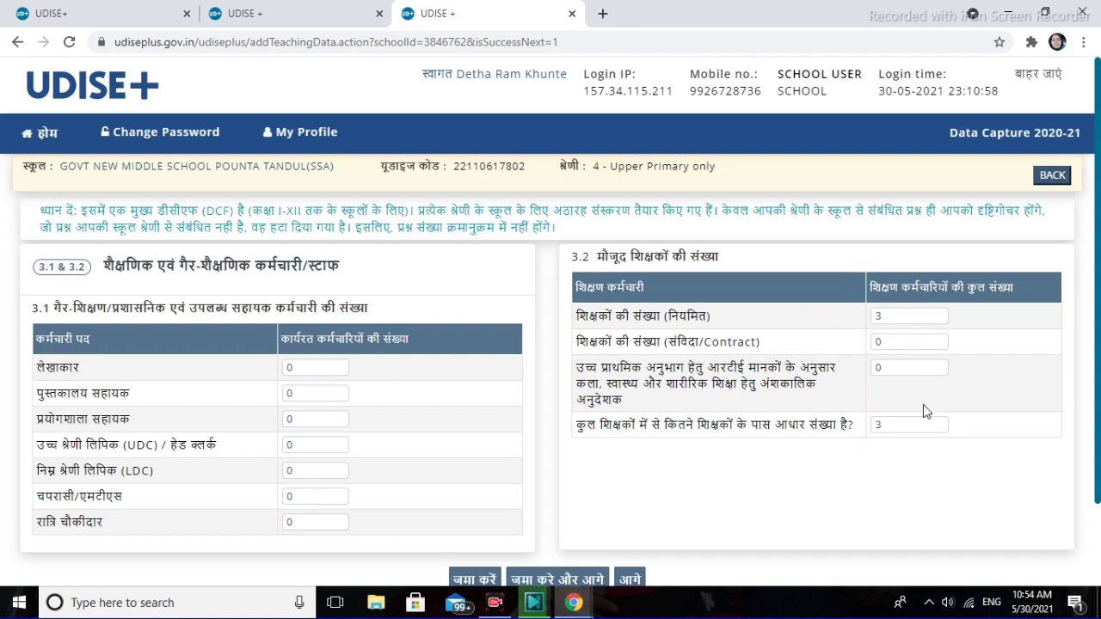
- Review the staff counts in 3.1 & 3.2 and the teacher list in 3.3, continuing without saving to enrolment section 4.2
{"action": "scroll", "coordinate": [664, 422], "scroll_direction": "down", "scroll_amount": 2}
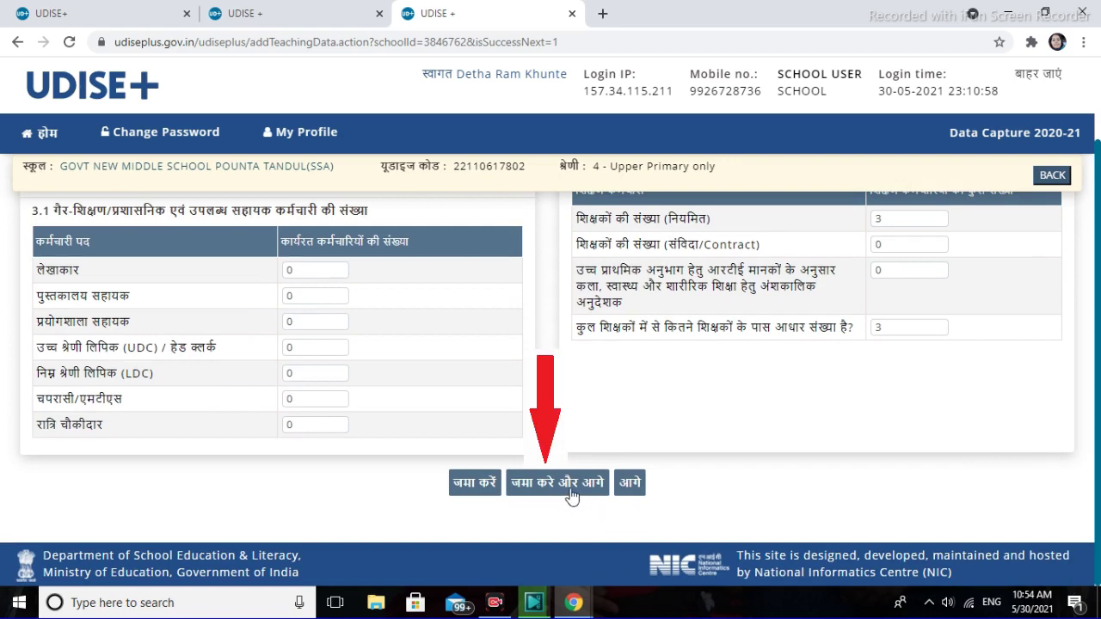
{"action": "left_click", "coordinate": [623, 487]}
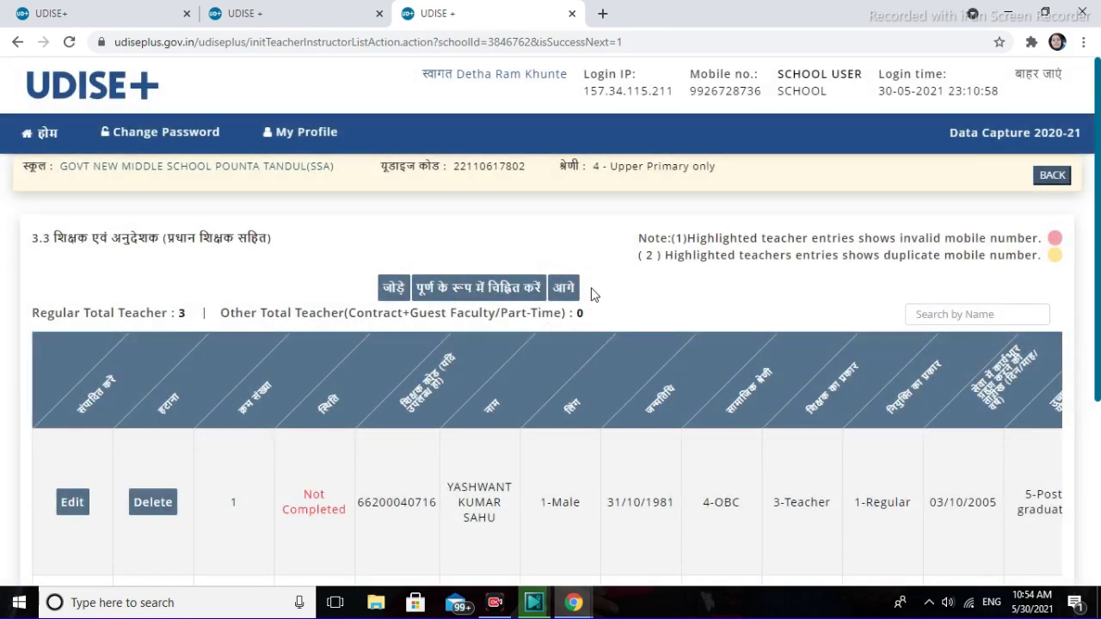
{"action": "scroll", "coordinate": [598, 293], "scroll_direction": "down", "scroll_amount": 1}
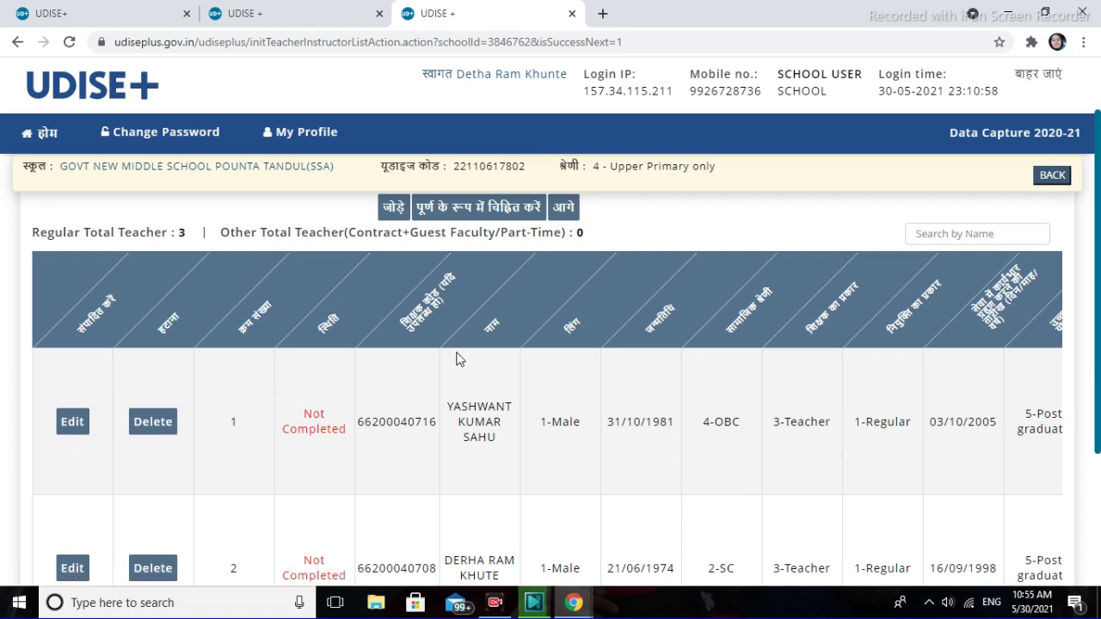
{"action": "scroll", "coordinate": [384, 366], "scroll_direction": "down", "scroll_amount": 1}
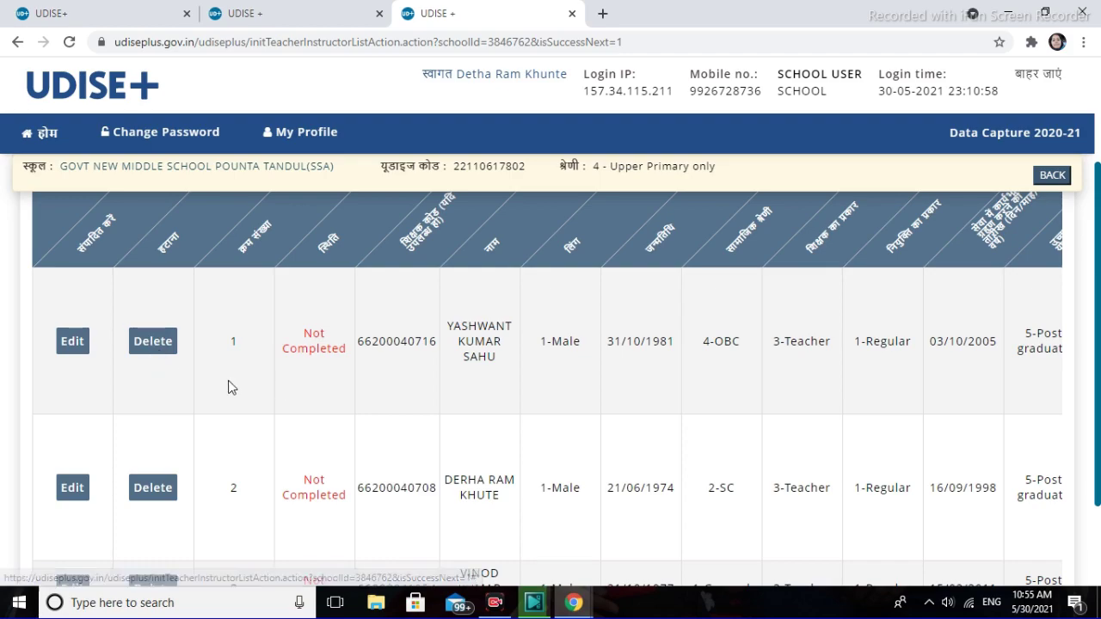
{"action": "scroll", "coordinate": [229, 387], "scroll_direction": "down", "scroll_amount": 2}
{"action": "scroll", "coordinate": [227, 387], "scroll_direction": "up", "scroll_amount": 3}
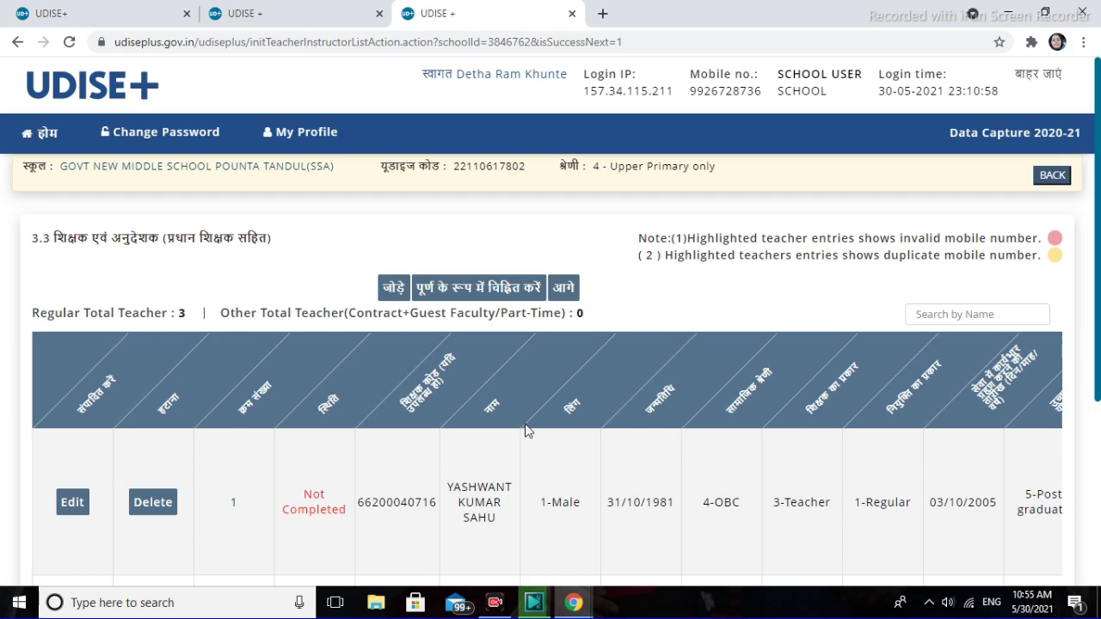
{"action": "left_click", "coordinate": [565, 290]}
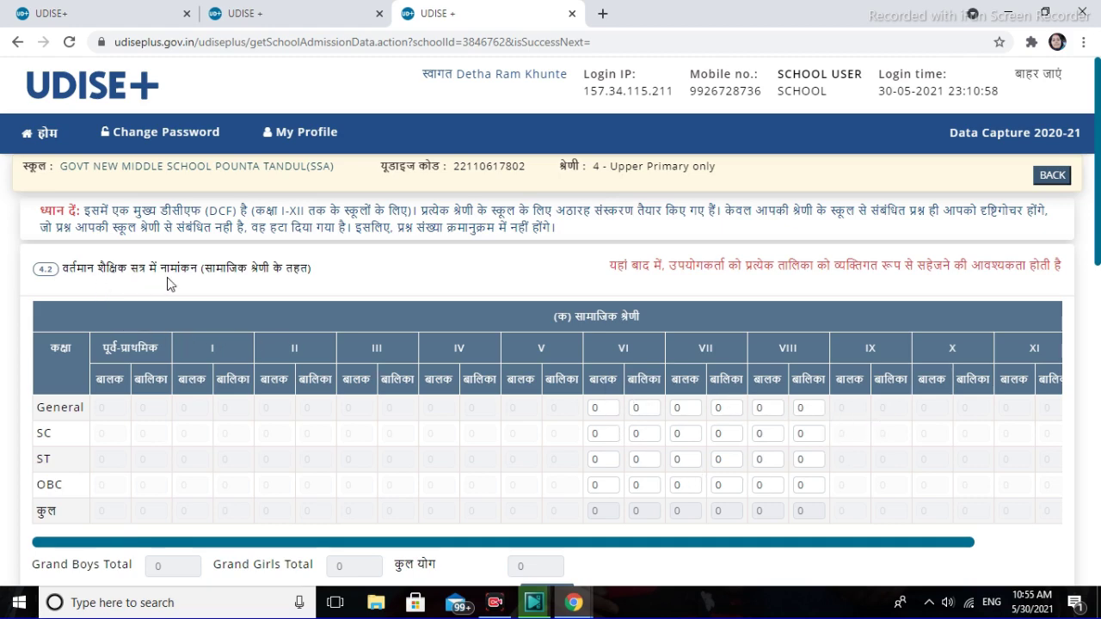
- Review the social category, minority, AADHAAR, BPL and transgender enrolment tables in 4.2, and continue without saving to enrolment by age
{"action": "scroll", "coordinate": [693, 296], "scroll_direction": "down", "scroll_amount": 3}
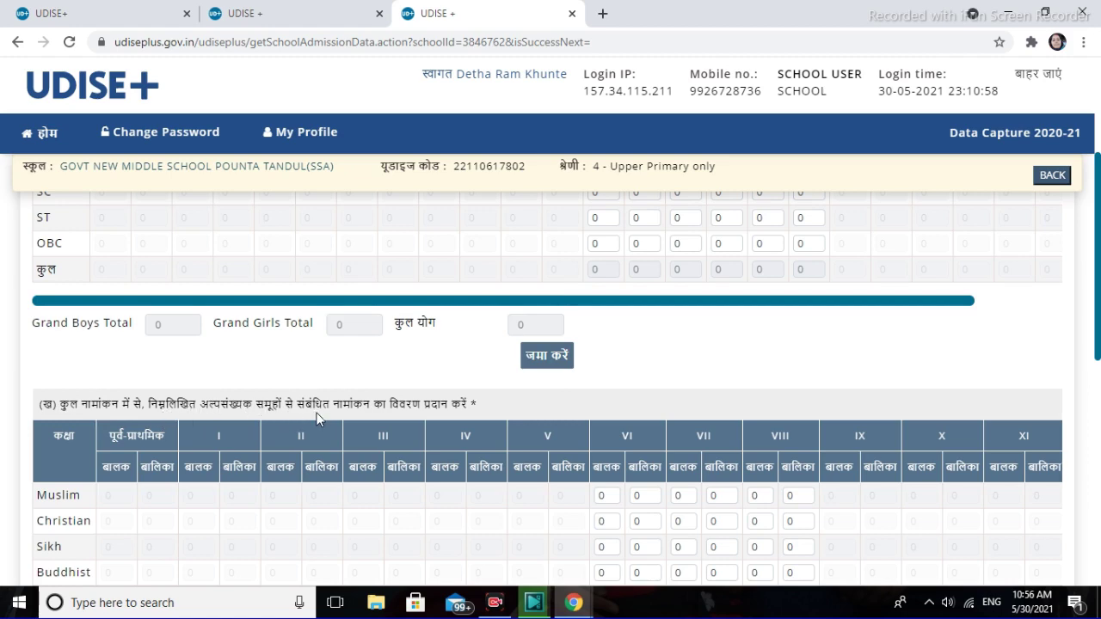
{"action": "scroll", "coordinate": [565, 404], "scroll_direction": "down", "scroll_amount": 1}
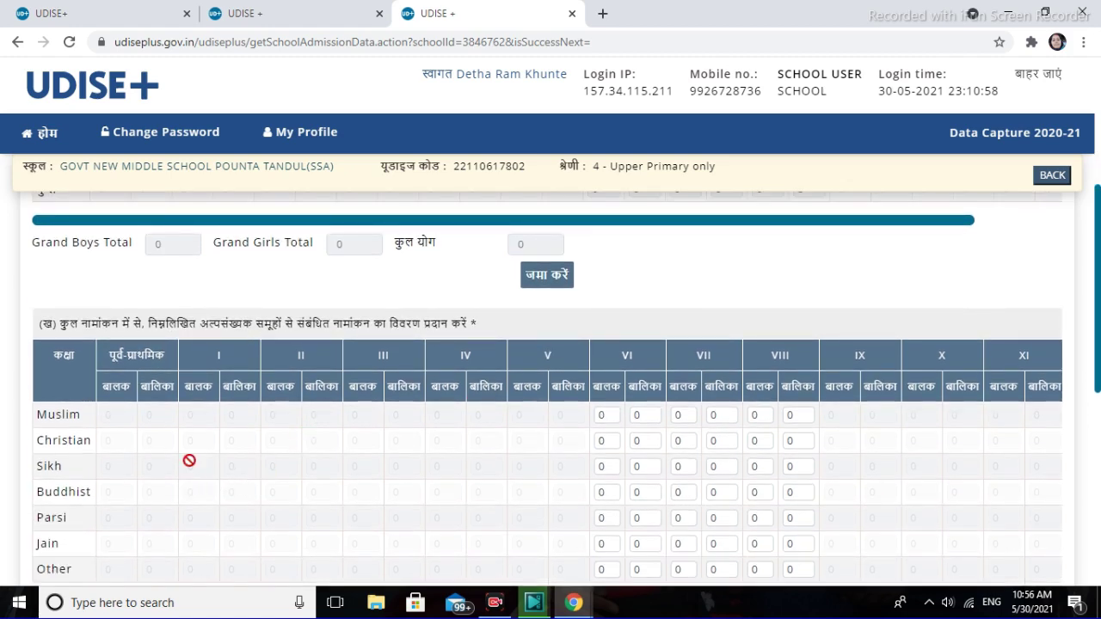
{"action": "scroll", "coordinate": [706, 293], "scroll_direction": "up", "scroll_amount": 4}
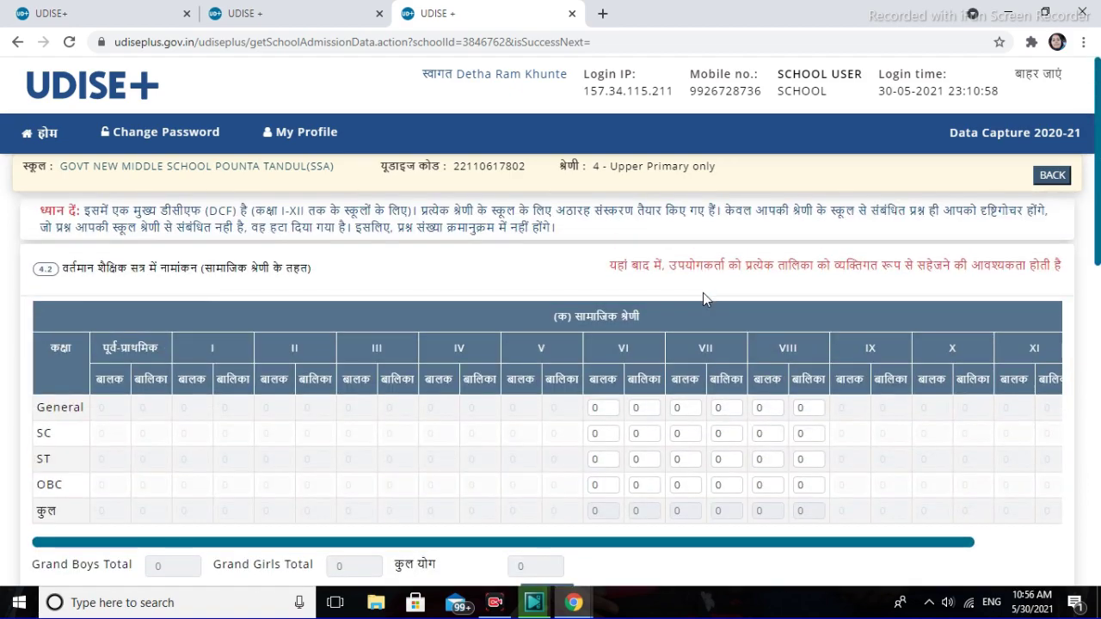
{"action": "scroll", "coordinate": [669, 341], "scroll_direction": "down", "scroll_amount": 2}
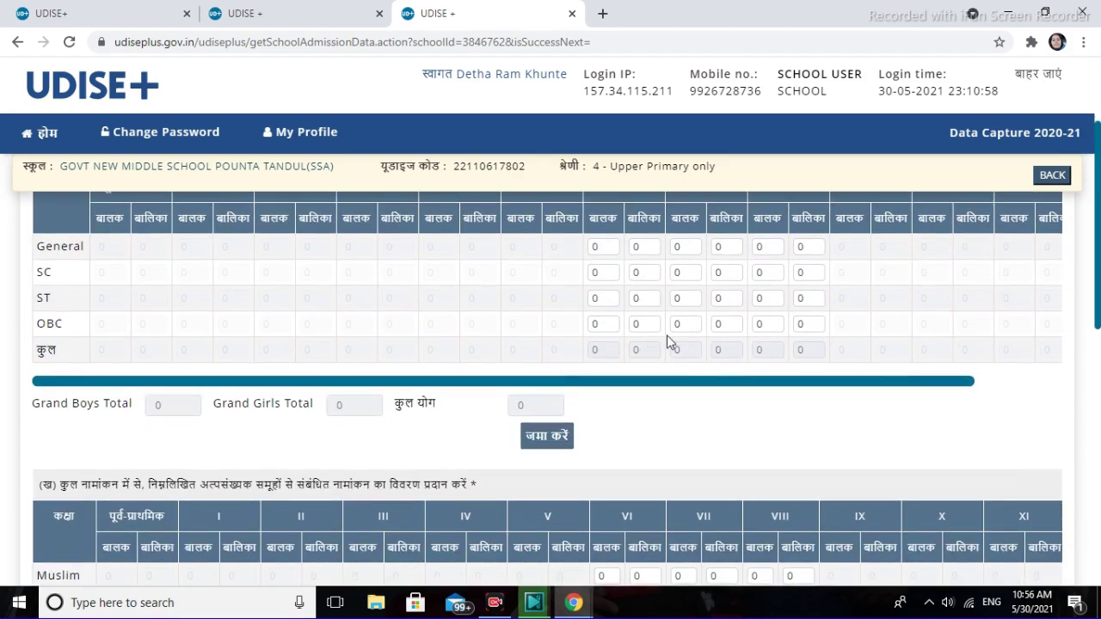
{"action": "scroll", "coordinate": [653, 361], "scroll_direction": "down", "scroll_amount": 3}
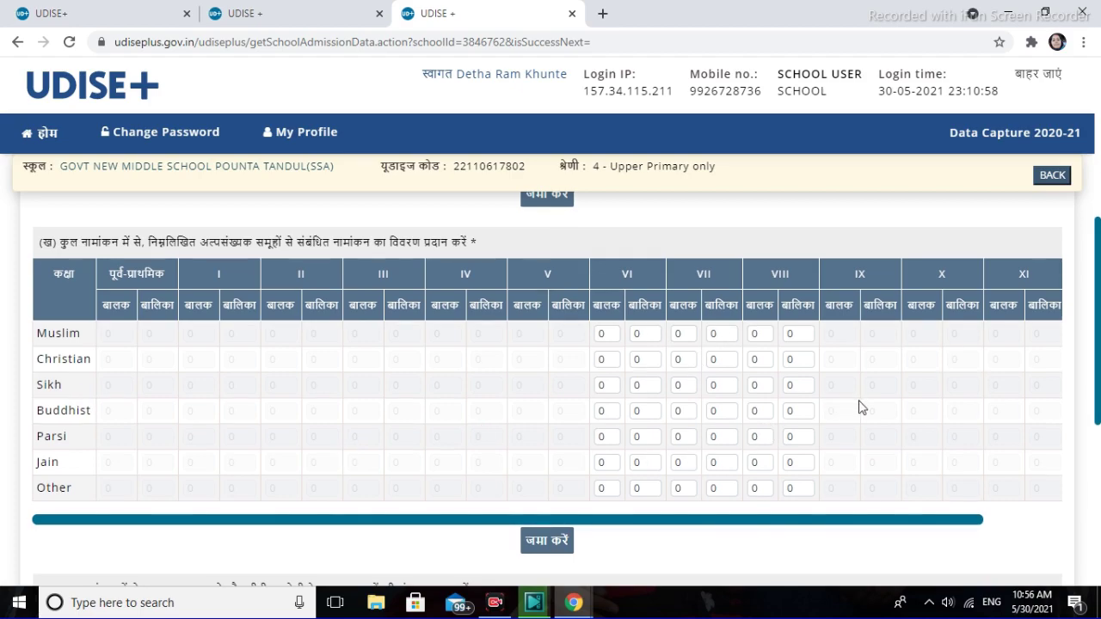
{"action": "scroll", "coordinate": [616, 523], "scroll_direction": "down", "scroll_amount": 2}
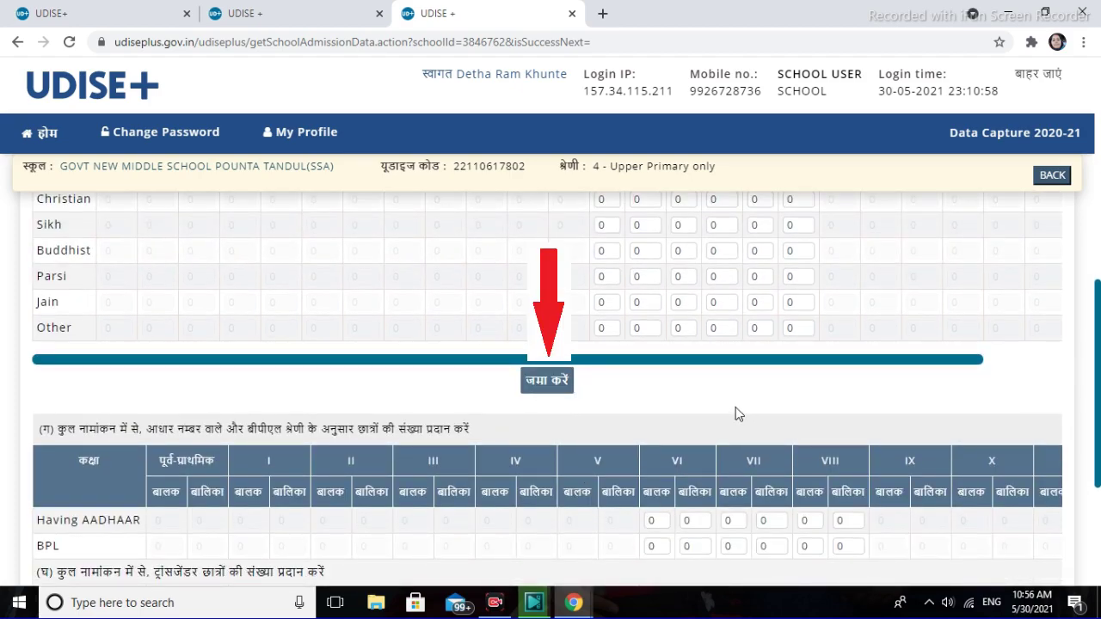
{"action": "scroll", "coordinate": [731, 413], "scroll_direction": "down", "scroll_amount": 3}
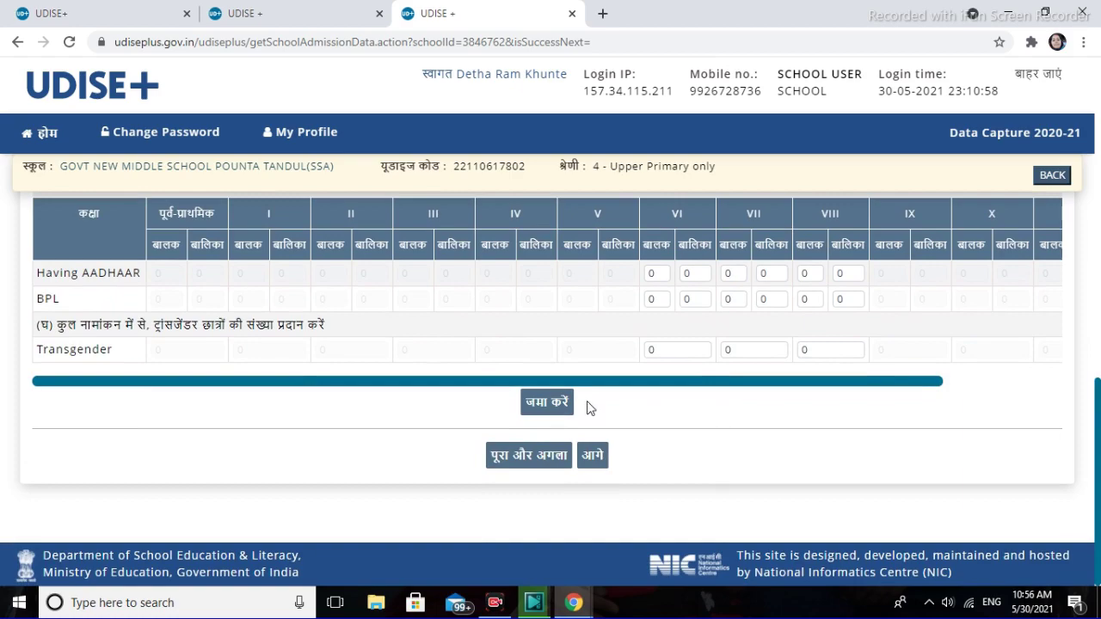
{"action": "scroll", "coordinate": [349, 416], "scroll_direction": "up", "scroll_amount": 2}
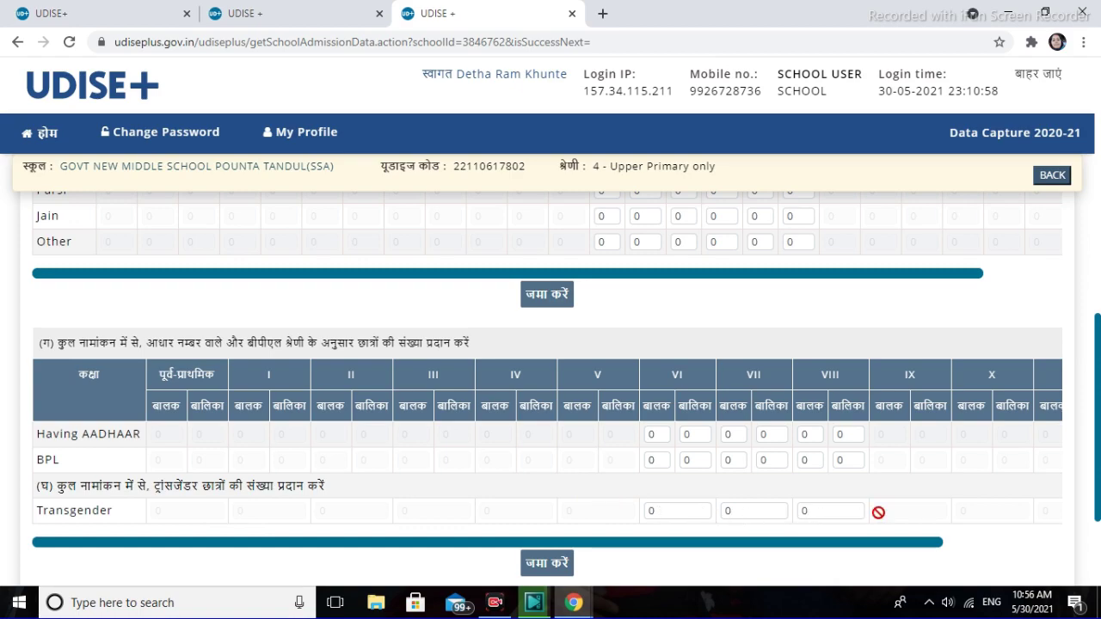
{"action": "scroll", "coordinate": [890, 512], "scroll_direction": "down", "scroll_amount": 2}
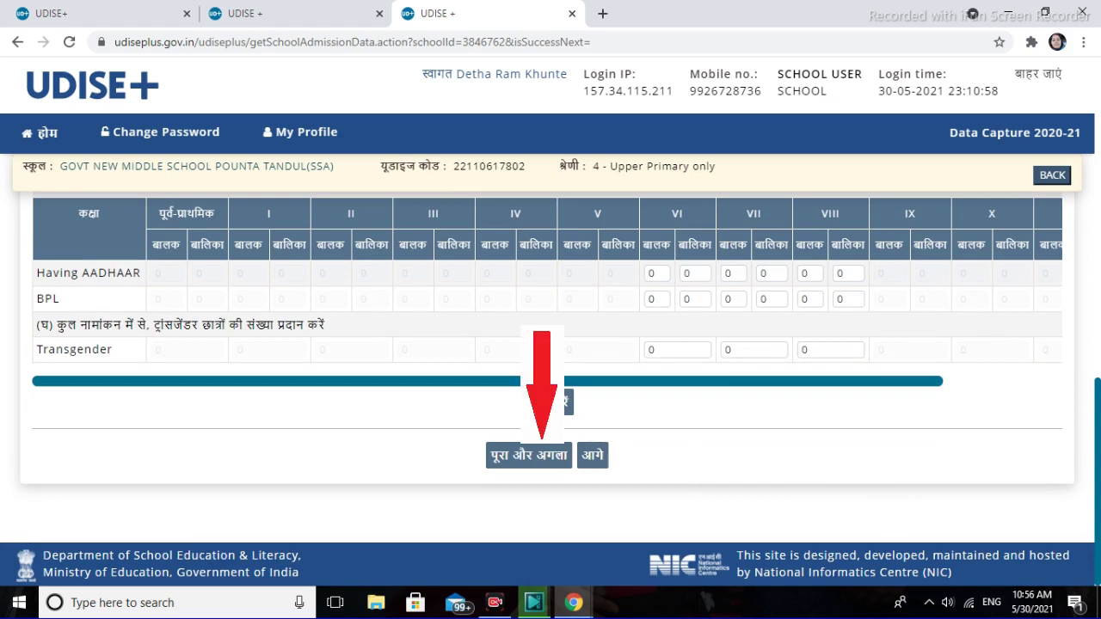
{"action": "left_click", "coordinate": [599, 459]}
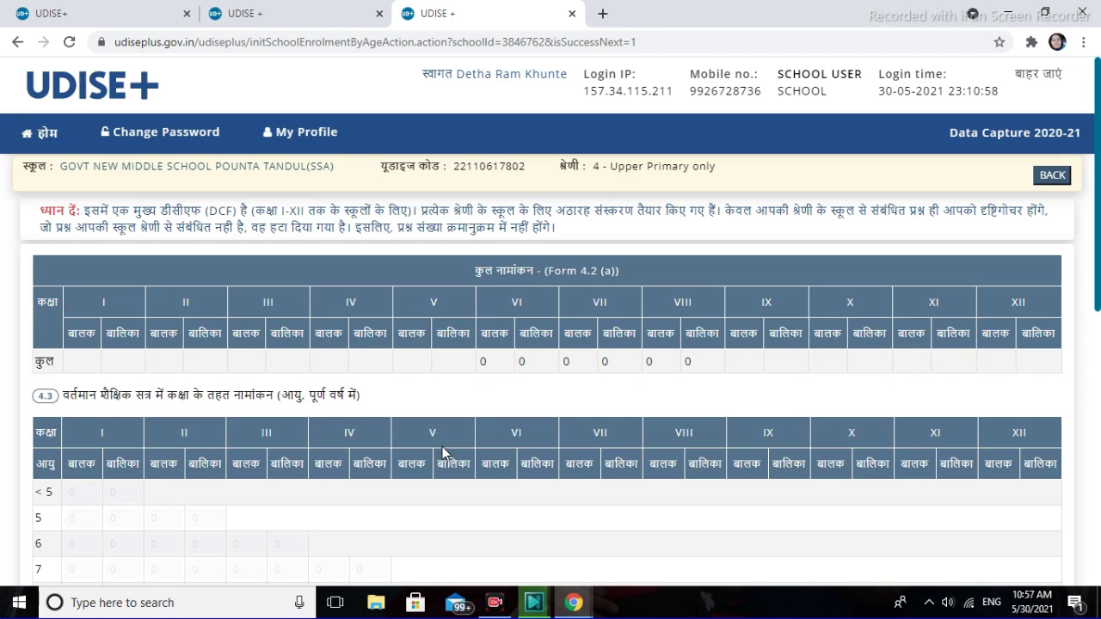
- Review enrolment by age in 4.3 and by medium of instruction in 4.4, continuing without saving to the repeaters section 4.5
{"action": "scroll", "coordinate": [443, 453], "scroll_direction": "down", "scroll_amount": 3}
{"action": "scroll", "coordinate": [381, 430], "scroll_direction": "up", "scroll_amount": 3}
{"action": "scroll", "coordinate": [135, 440], "scroll_direction": "down", "scroll_amount": 2}
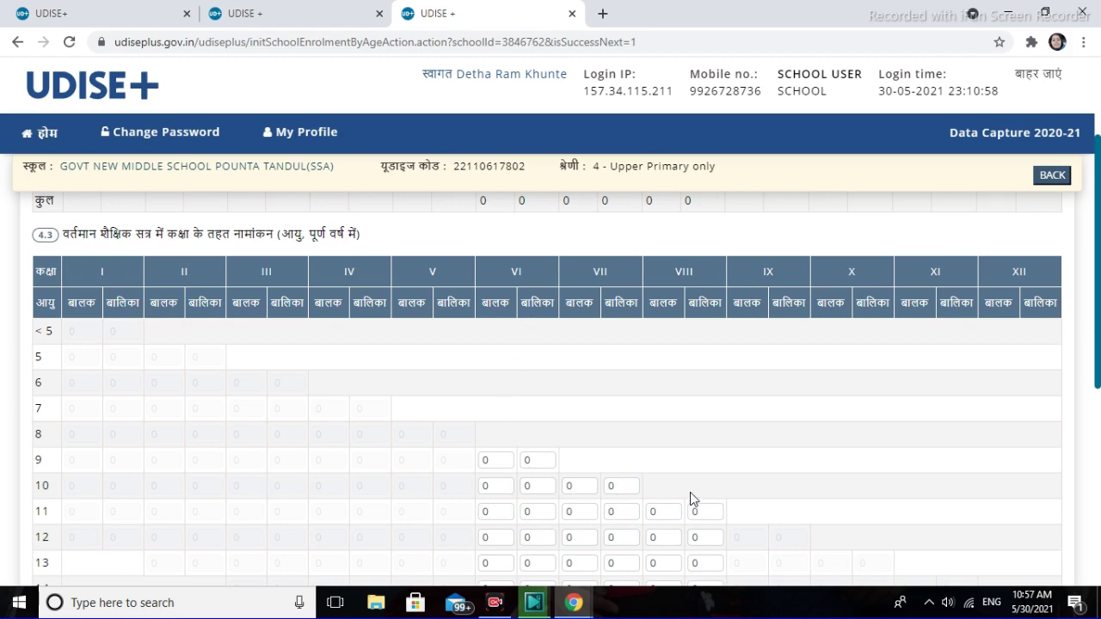
{"action": "scroll", "coordinate": [691, 497], "scroll_direction": "down", "scroll_amount": 4}
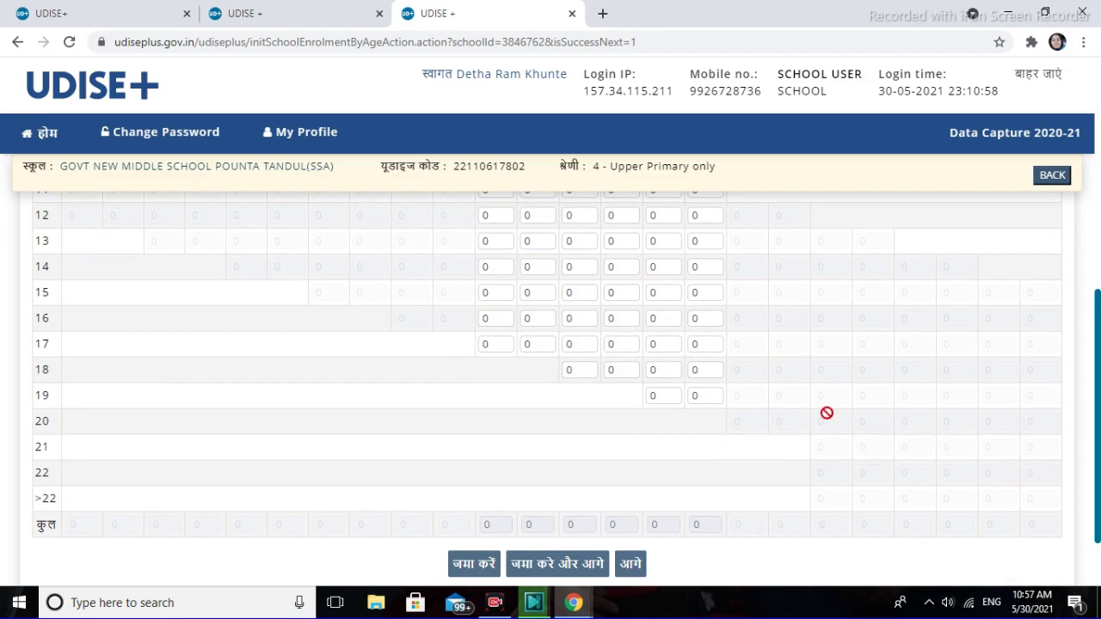
{"action": "scroll", "coordinate": [826, 413], "scroll_direction": "down", "scroll_amount": 2}
{"action": "left_click", "coordinate": [633, 477]}
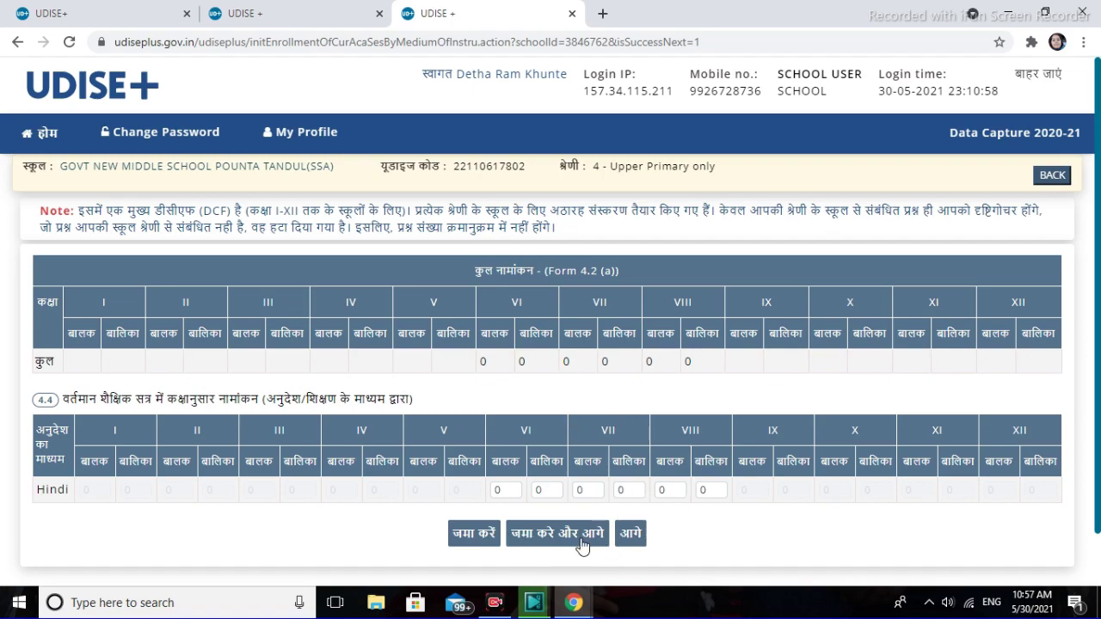
{"action": "left_click", "coordinate": [633, 538]}
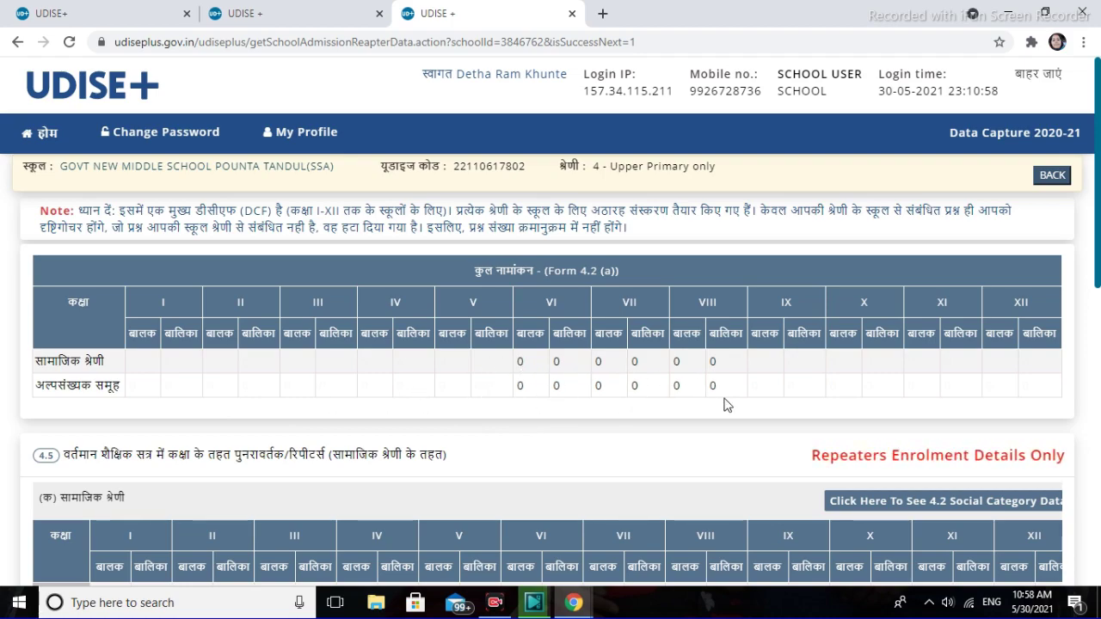
- Review the social category and minority group repeaters tables in 4.5, and continue without saving to the CWSN enrolment section
{"action": "scroll", "coordinate": [656, 428], "scroll_direction": "down", "scroll_amount": 2}
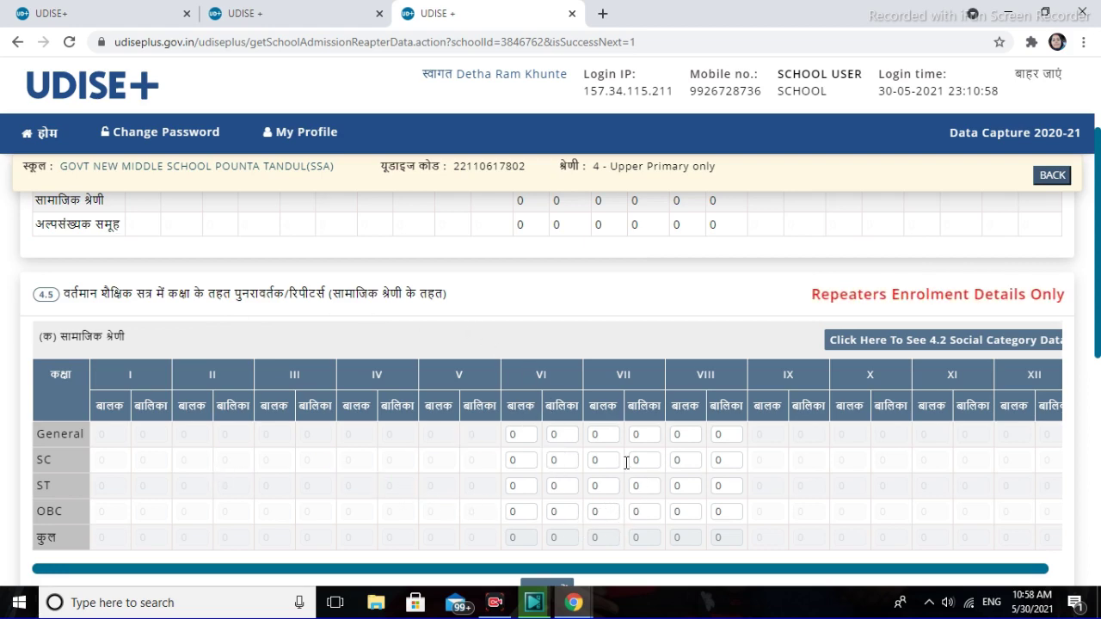
{"action": "scroll", "coordinate": [618, 473], "scroll_direction": "down", "scroll_amount": 2}
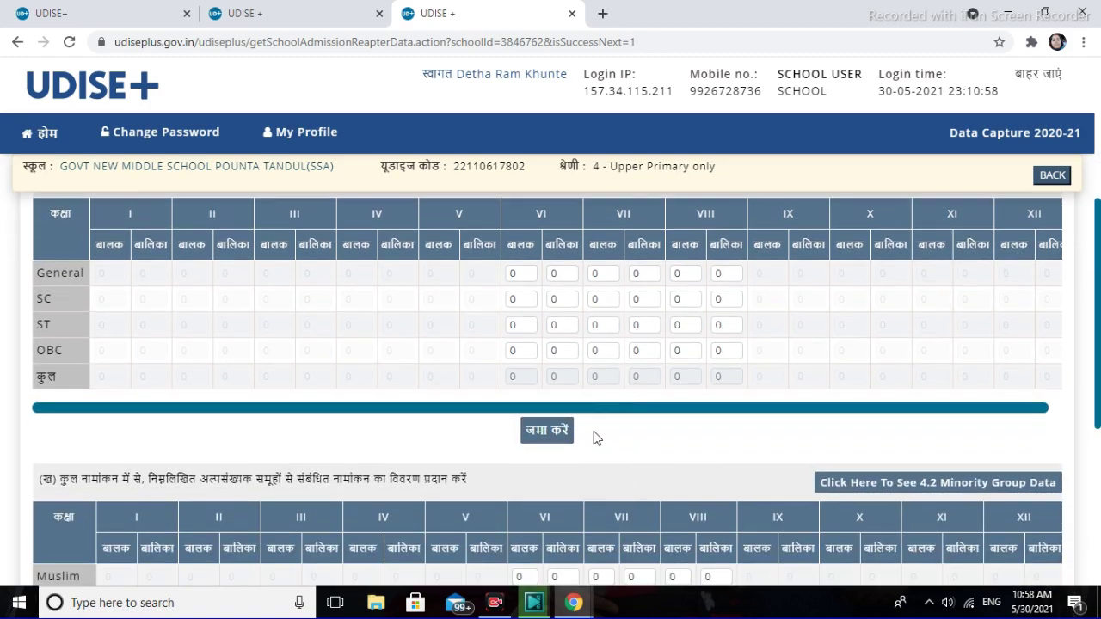
{"action": "scroll", "coordinate": [649, 442], "scroll_direction": "down", "scroll_amount": 1}
{"action": "scroll", "coordinate": [650, 442], "scroll_direction": "down", "scroll_amount": 3}
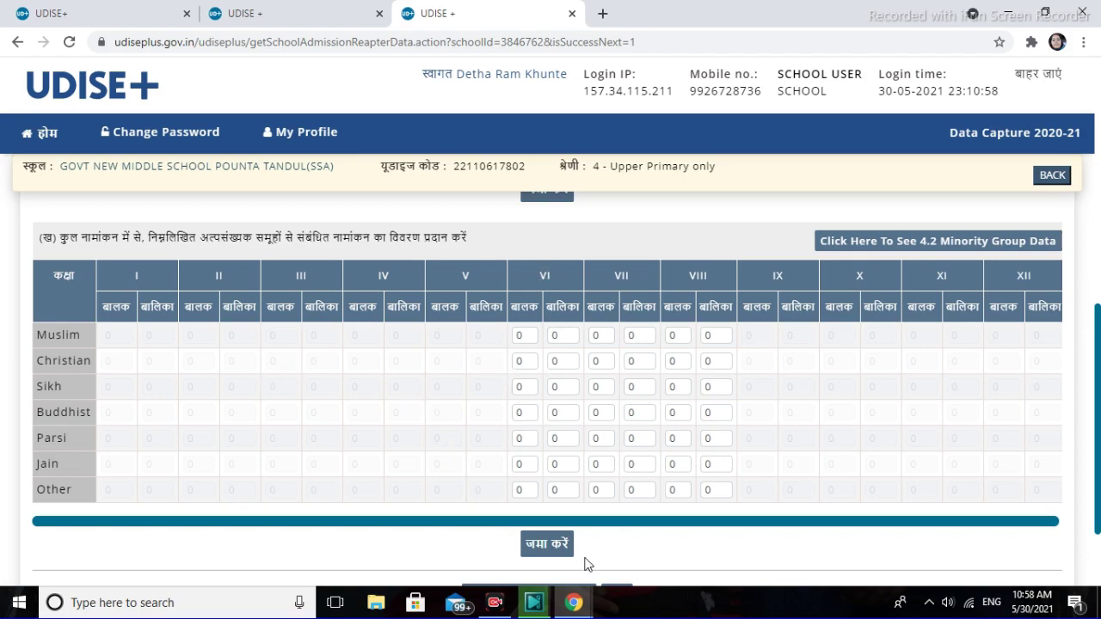
{"action": "scroll", "coordinate": [725, 516], "scroll_direction": "down", "scroll_amount": 2}
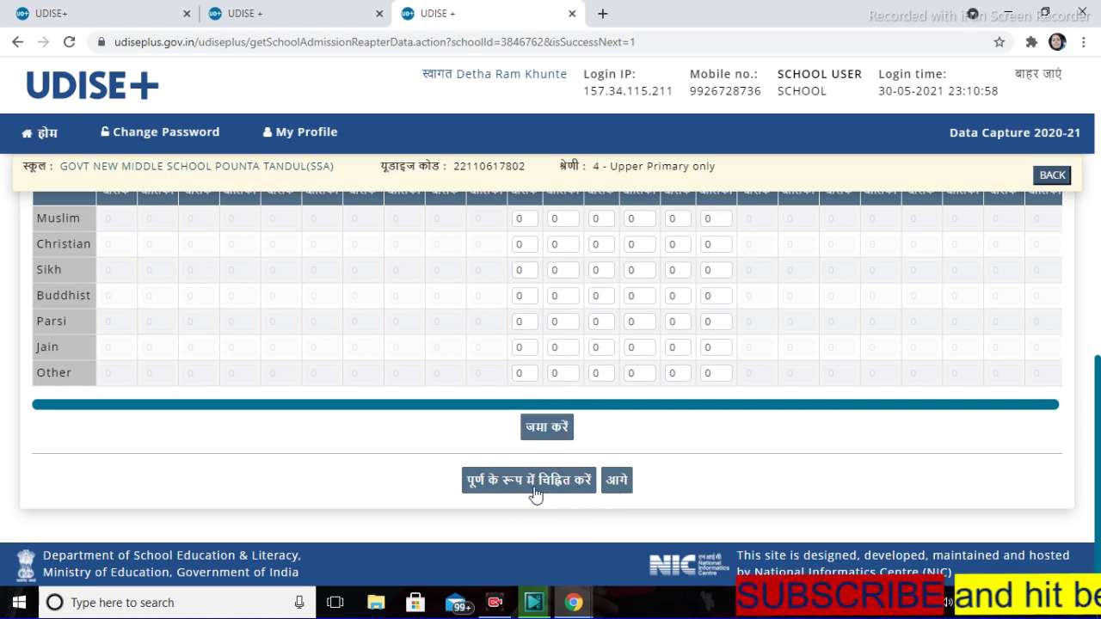
{"action": "left_click", "coordinate": [618, 483]}
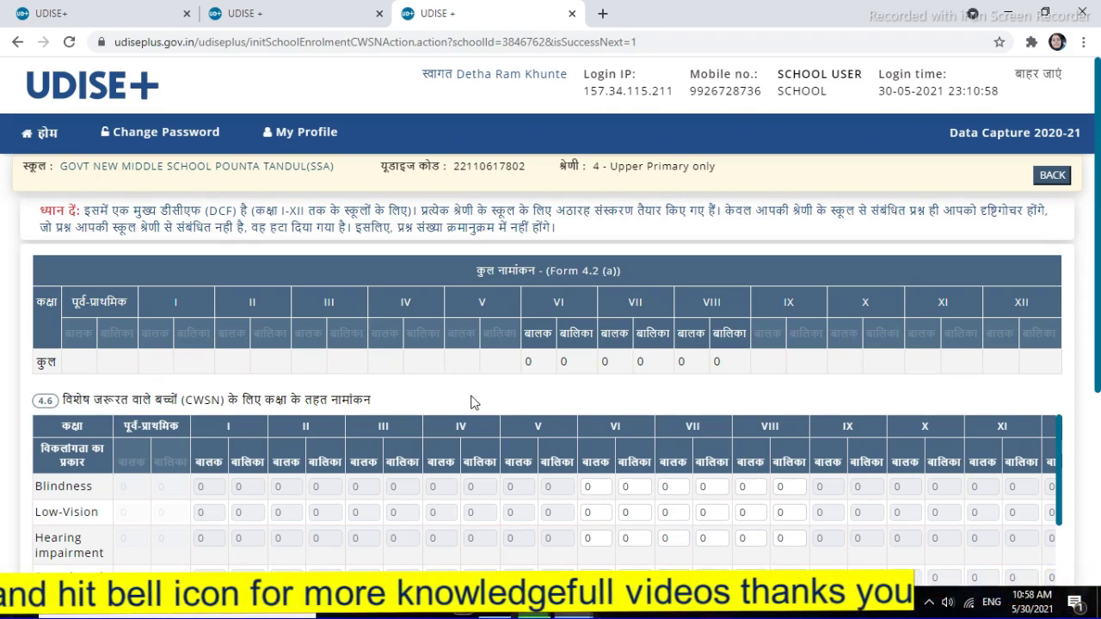
- Review the CWSN enrolment table in 4.6 through all disability types, and continue without saving to the incentives and facilities section
{"action": "scroll", "coordinate": [471, 402], "scroll_direction": "down", "scroll_amount": 1}
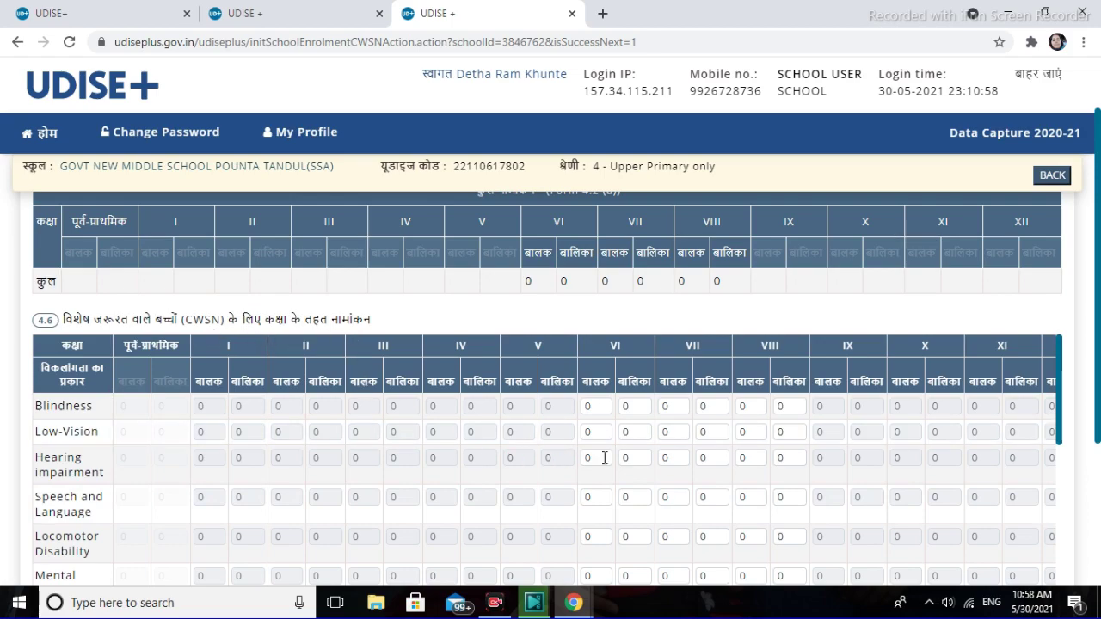
{"action": "scroll", "coordinate": [612, 478], "scroll_direction": "down", "scroll_amount": 5}
{"action": "scroll", "coordinate": [447, 481], "scroll_direction": "down", "scroll_amount": 5}
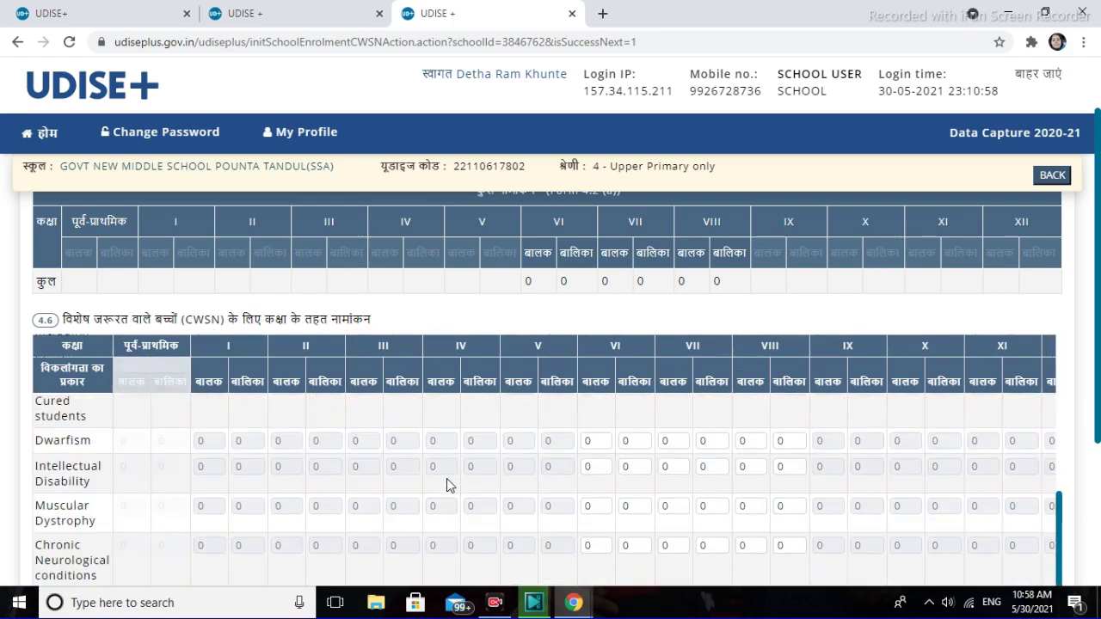
{"action": "scroll", "coordinate": [444, 478], "scroll_direction": "down", "scroll_amount": 1}
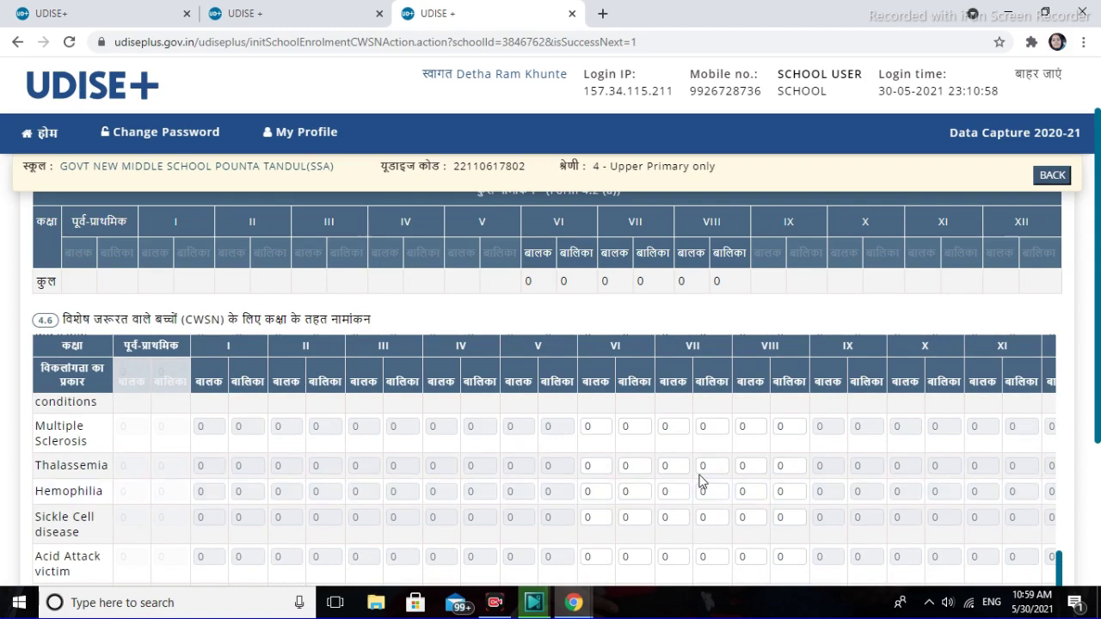
{"action": "scroll", "coordinate": [700, 478], "scroll_direction": "down", "scroll_amount": 2}
{"action": "scroll", "coordinate": [700, 479], "scroll_direction": "down", "scroll_amount": 1}
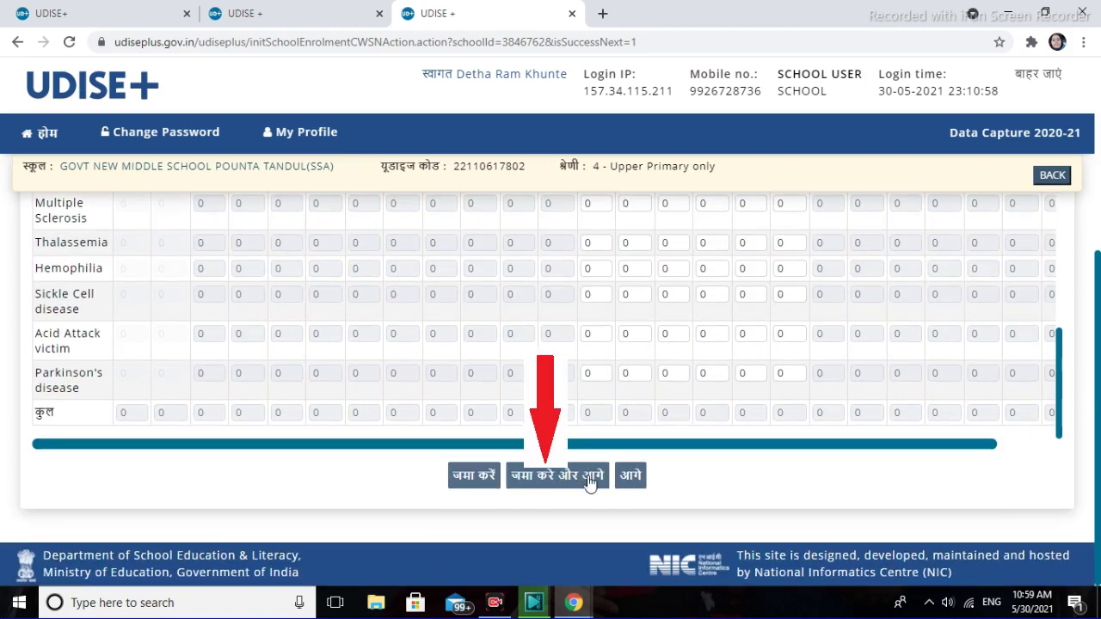
{"action": "left_click", "coordinate": [632, 479]}
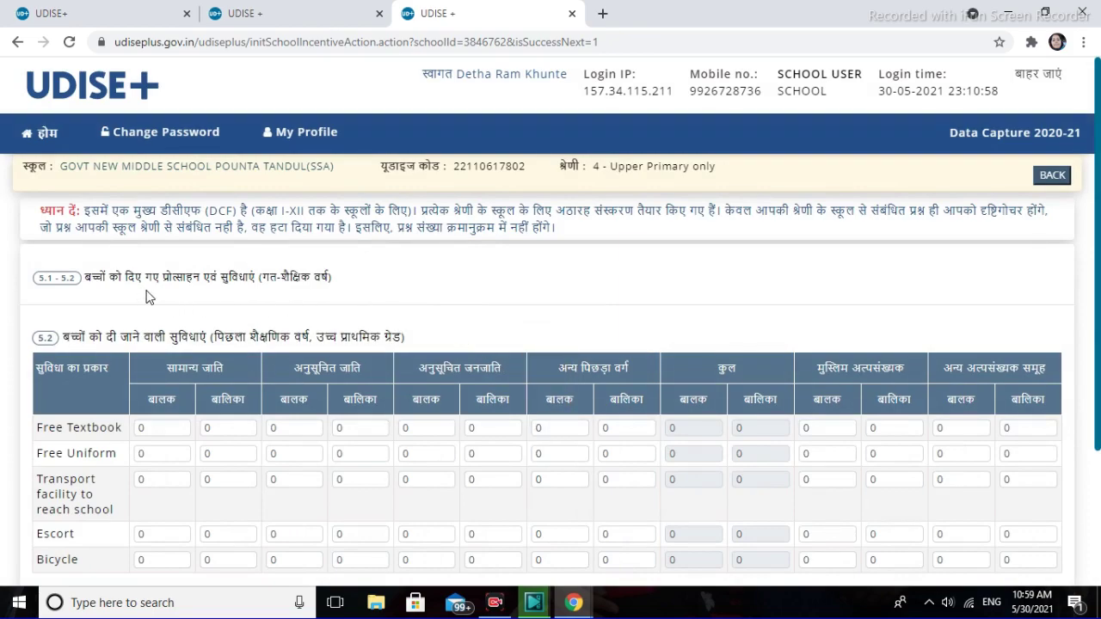
- Review the upper primary facilities in 5.2 and CWSN facilities in 5.3, continuing without saving to the class VIII annual results
{"action": "scroll", "coordinate": [547, 294], "scroll_direction": "down", "scroll_amount": 2}
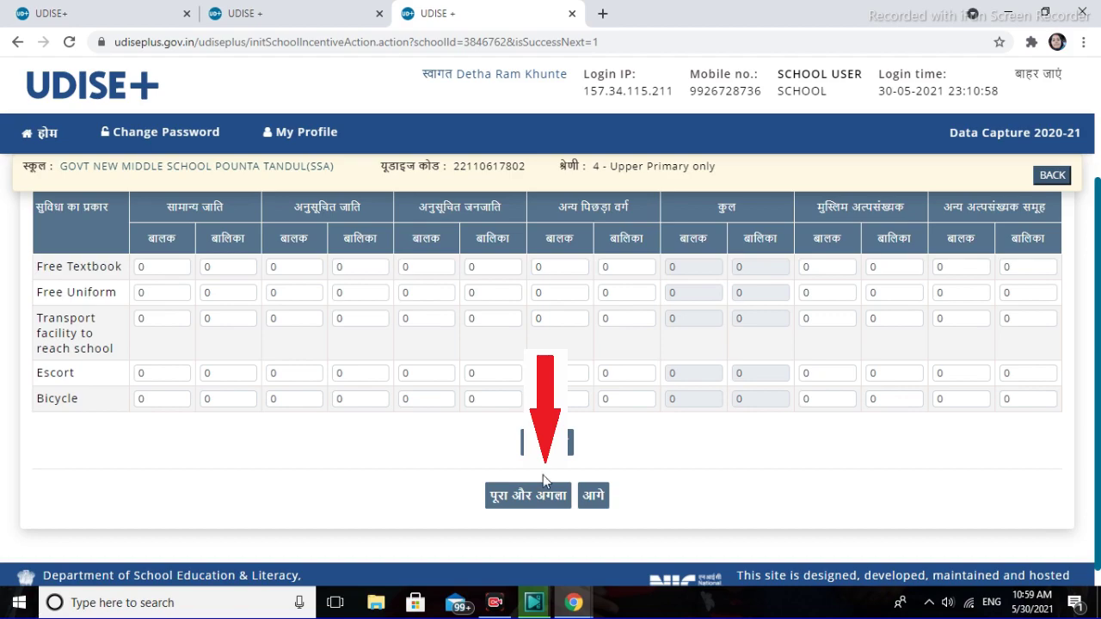
{"action": "left_click", "coordinate": [590, 503]}
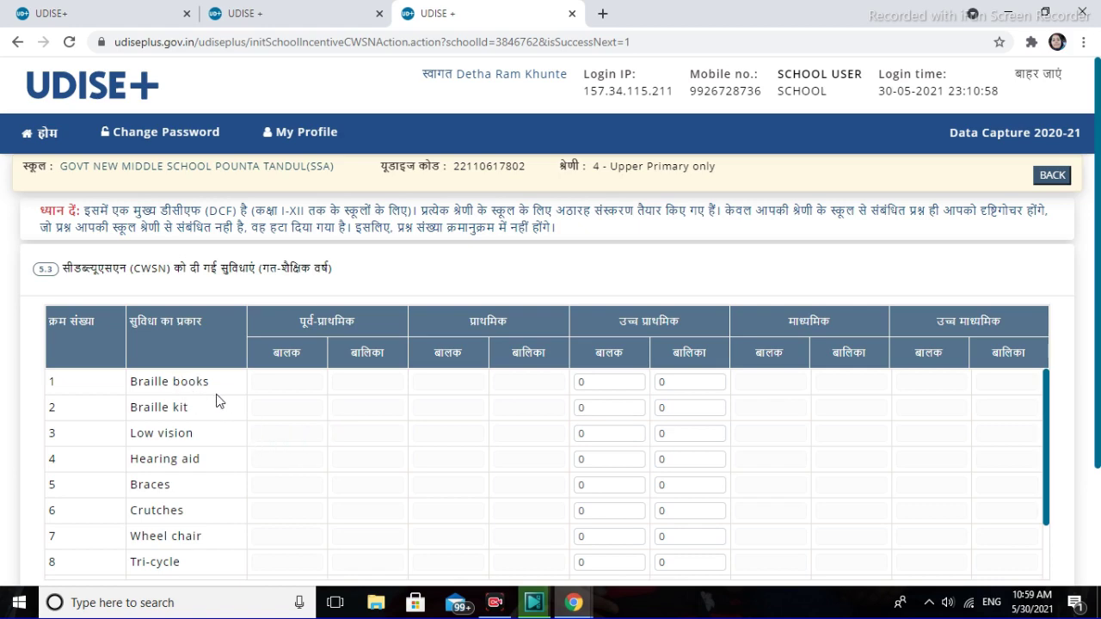
{"action": "scroll", "coordinate": [453, 397], "scroll_direction": "down", "scroll_amount": 2}
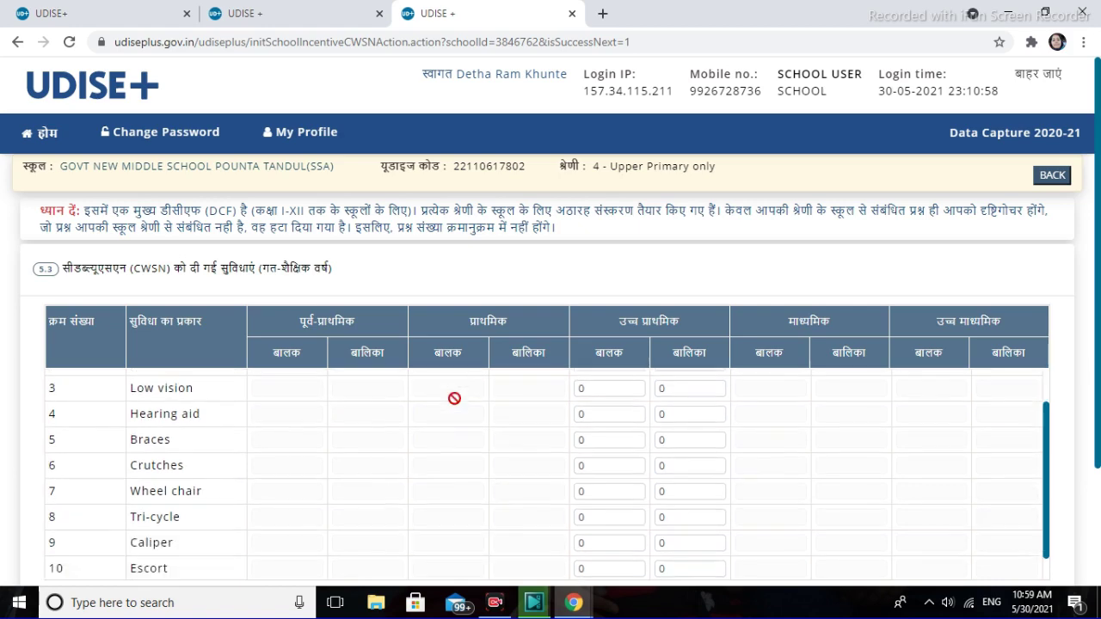
{"action": "scroll", "coordinate": [438, 444], "scroll_direction": "up", "scroll_amount": 3}
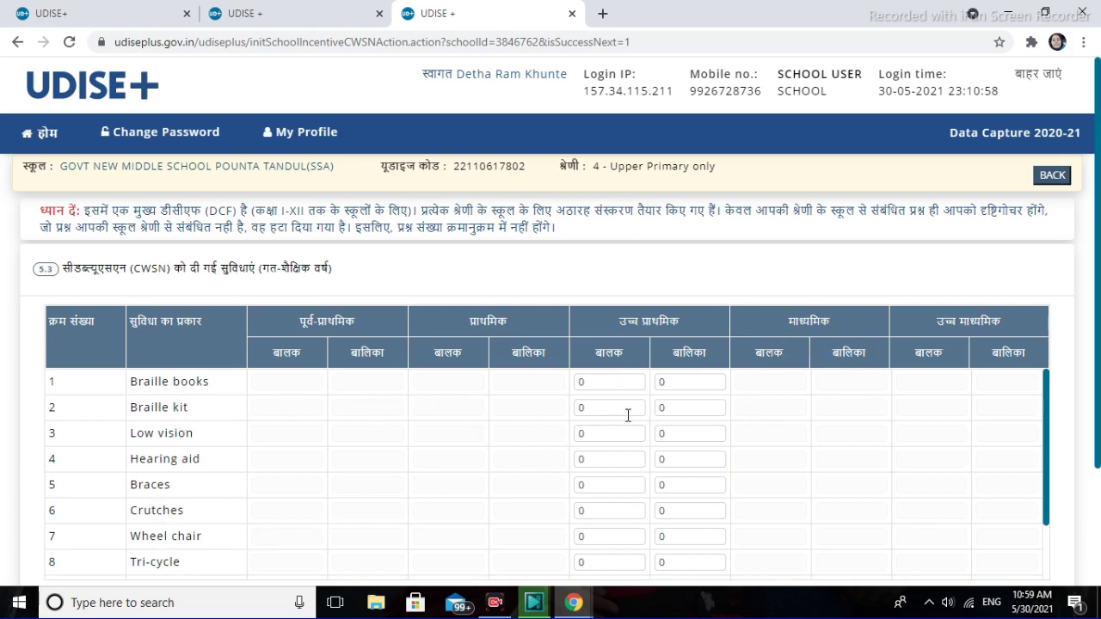
{"action": "scroll", "coordinate": [628, 415], "scroll_direction": "down", "scroll_amount": 3}
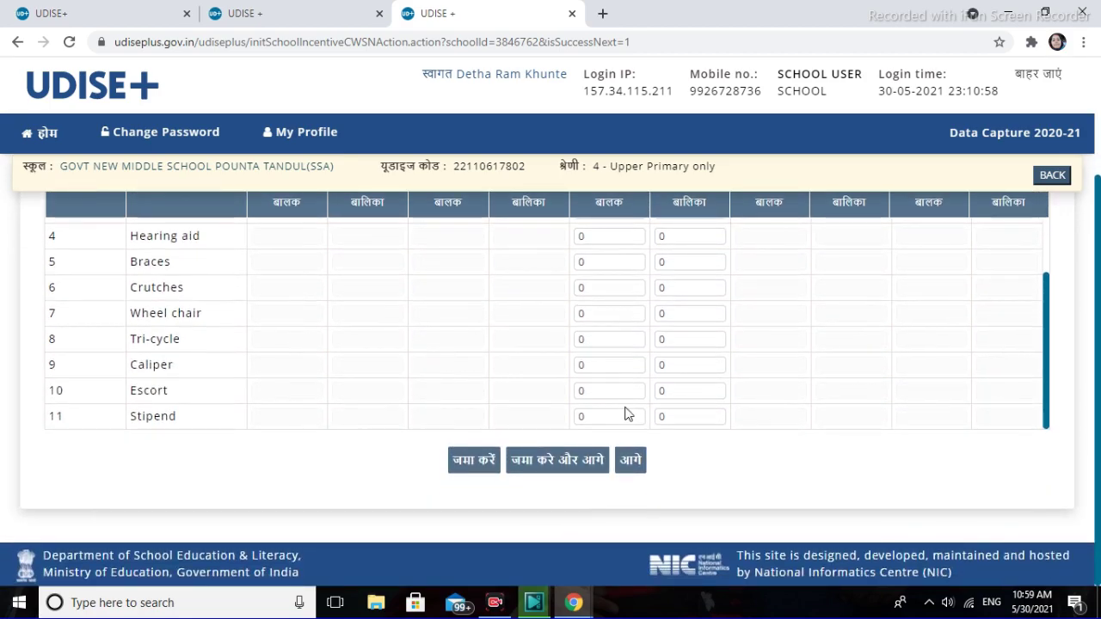
{"action": "left_click", "coordinate": [631, 465]}
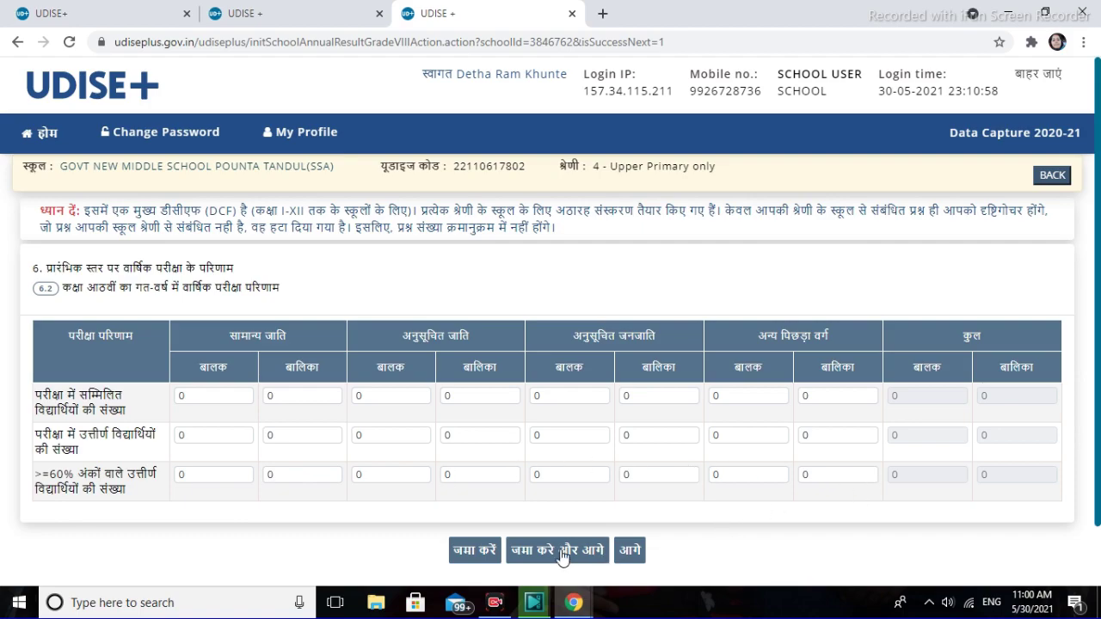
- Continue past the 6.2 results without saving, and review the grants, financial assistance and inventory register questions in 8.1 to 8.3
{"action": "left_click", "coordinate": [631, 557]}
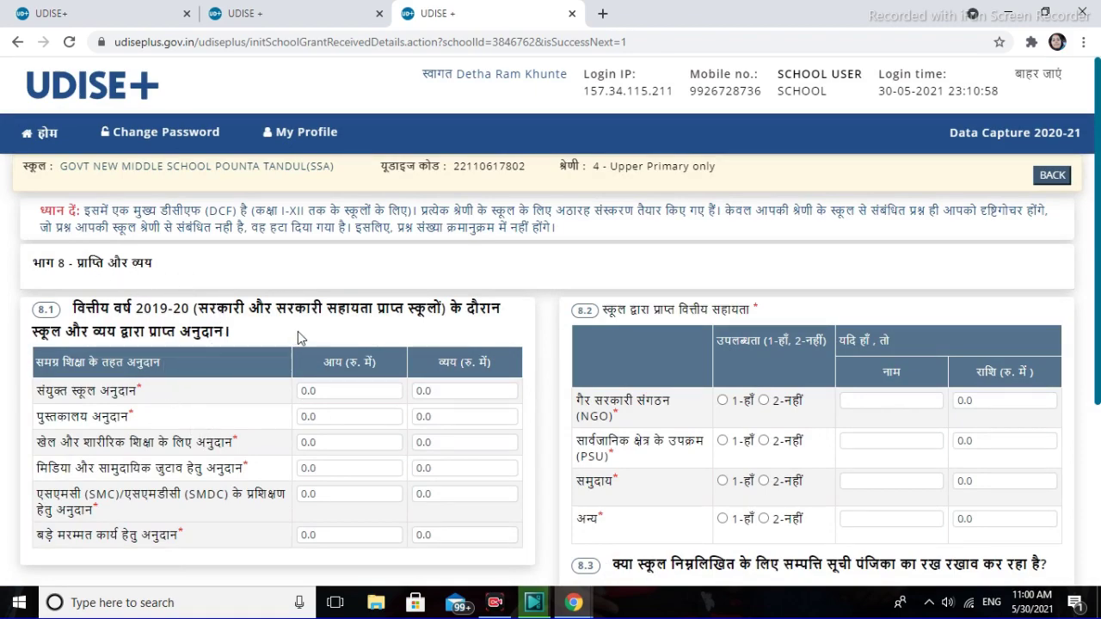
{"action": "scroll", "coordinate": [297, 331], "scroll_direction": "down", "scroll_amount": 1}
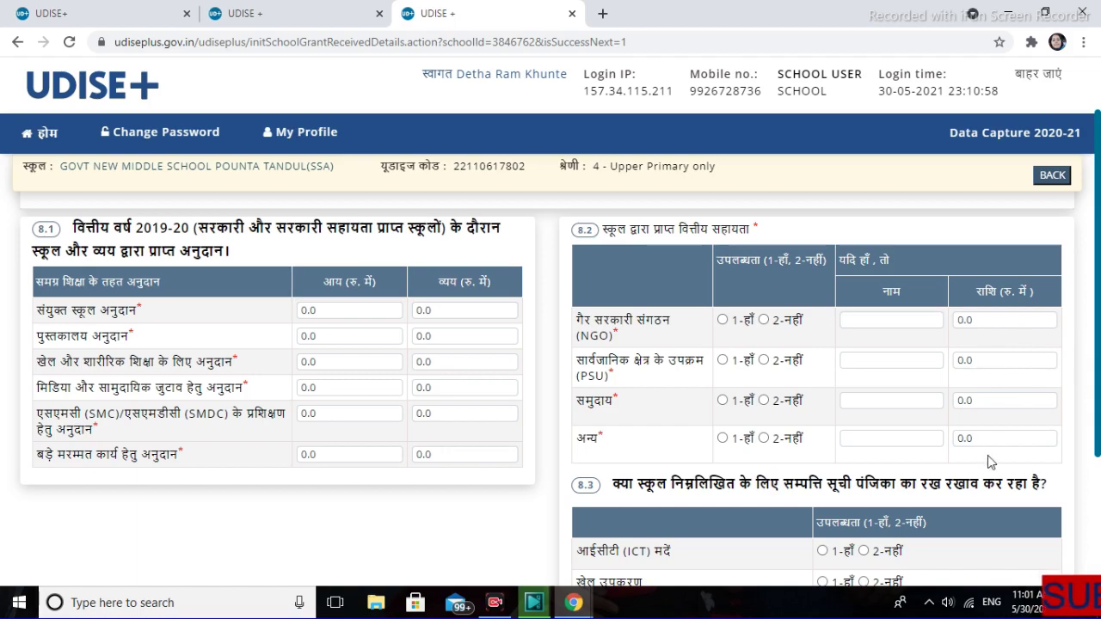
{"action": "scroll", "coordinate": [953, 437], "scroll_direction": "down", "scroll_amount": 3}
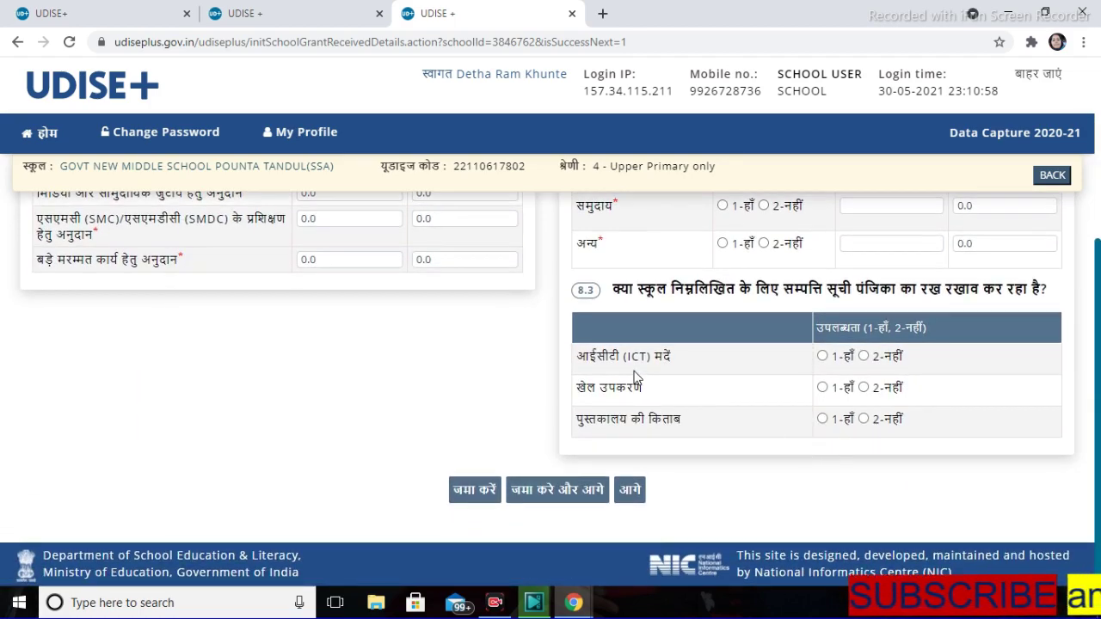